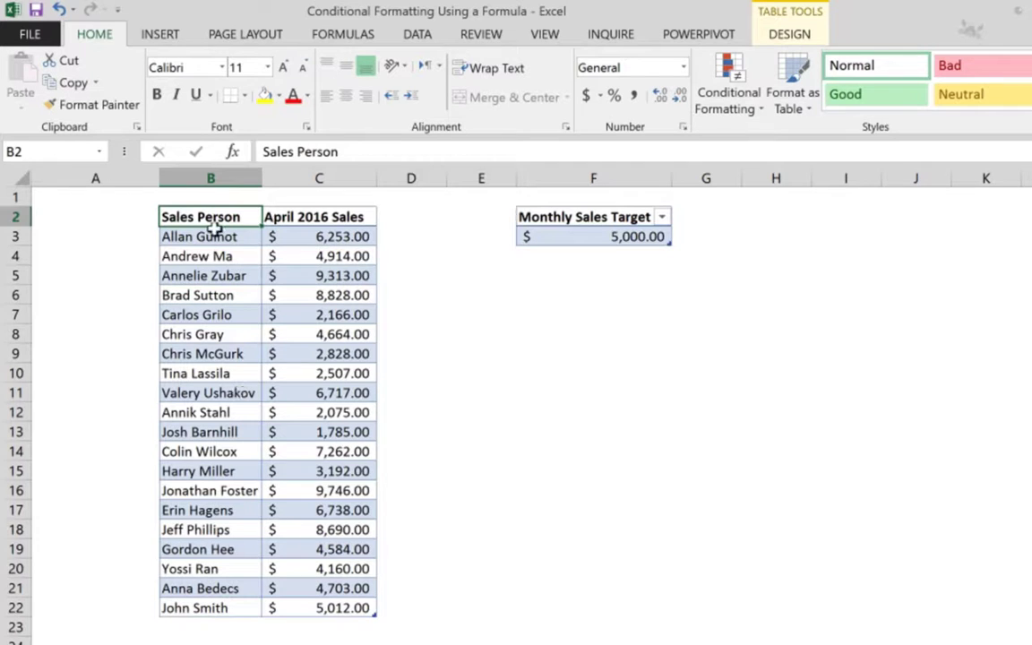
- Select the sales person names in B3:B22 and start a new 'Use a formula' conditional formatting rule
drag(212, 231, 212, 600)
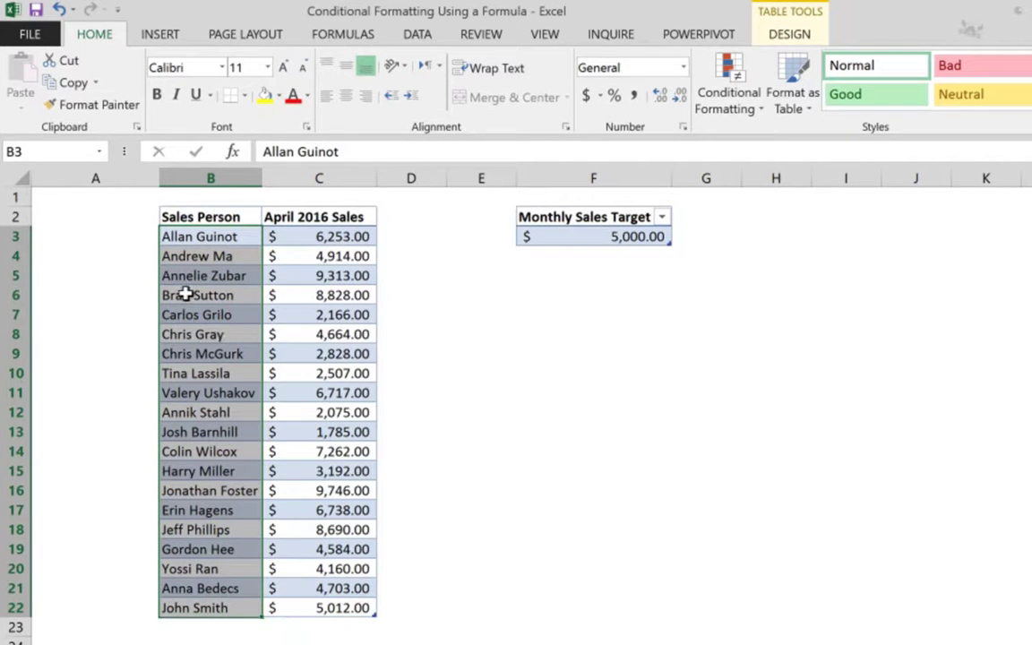
click(736, 106)
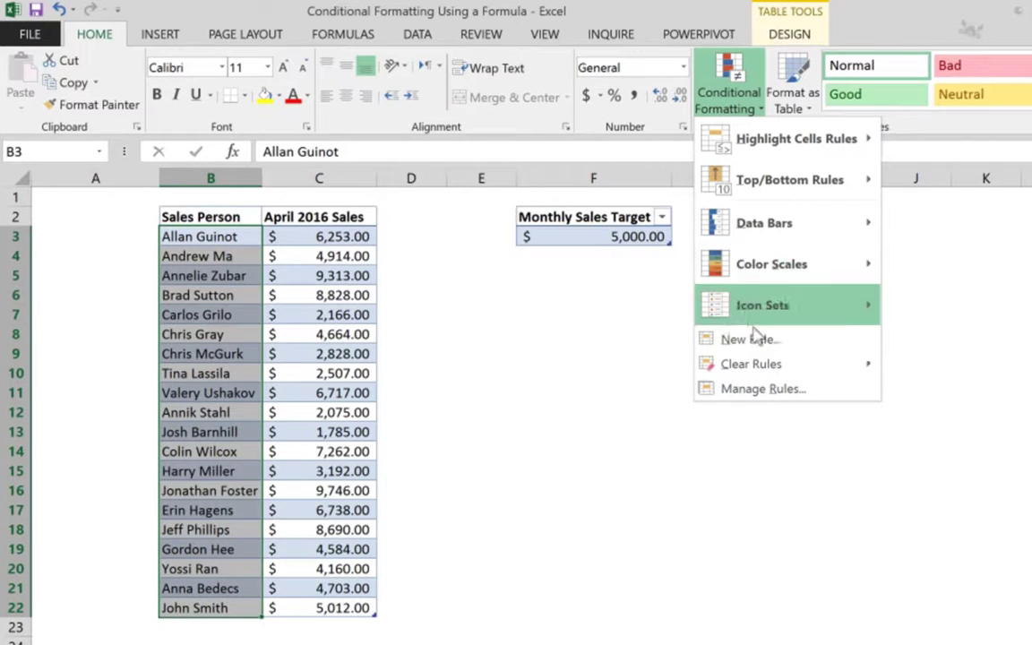
click(714, 338)
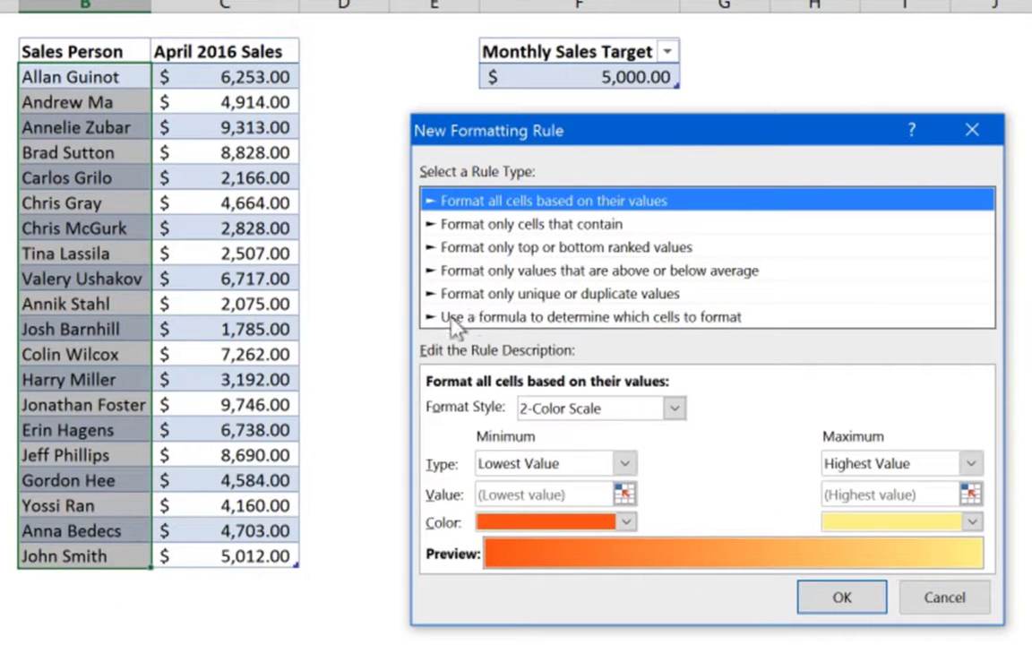
click(535, 319)
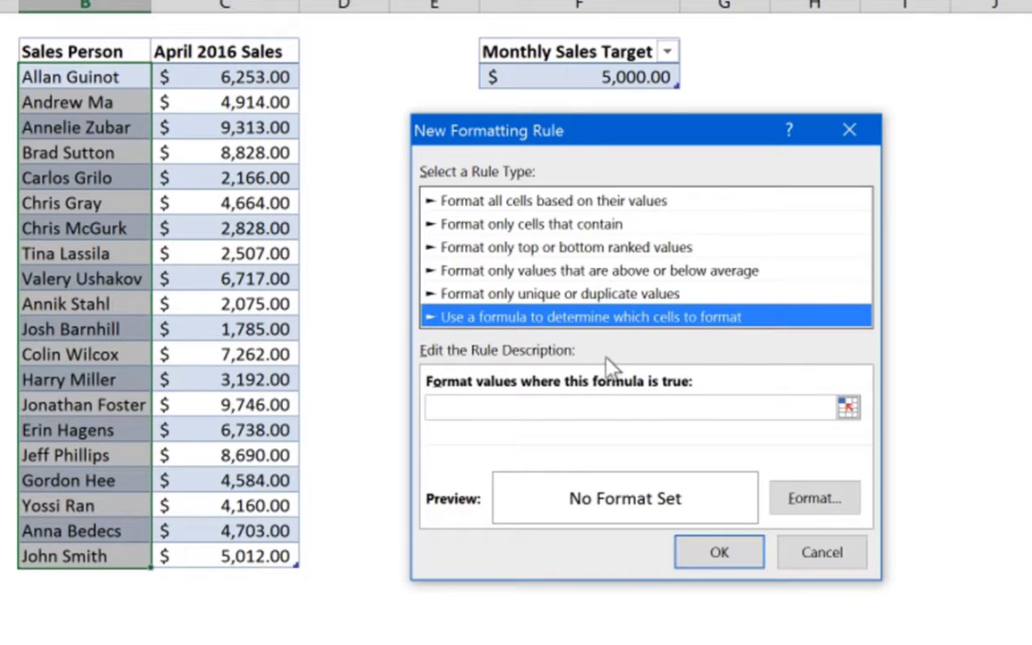
click(484, 405)
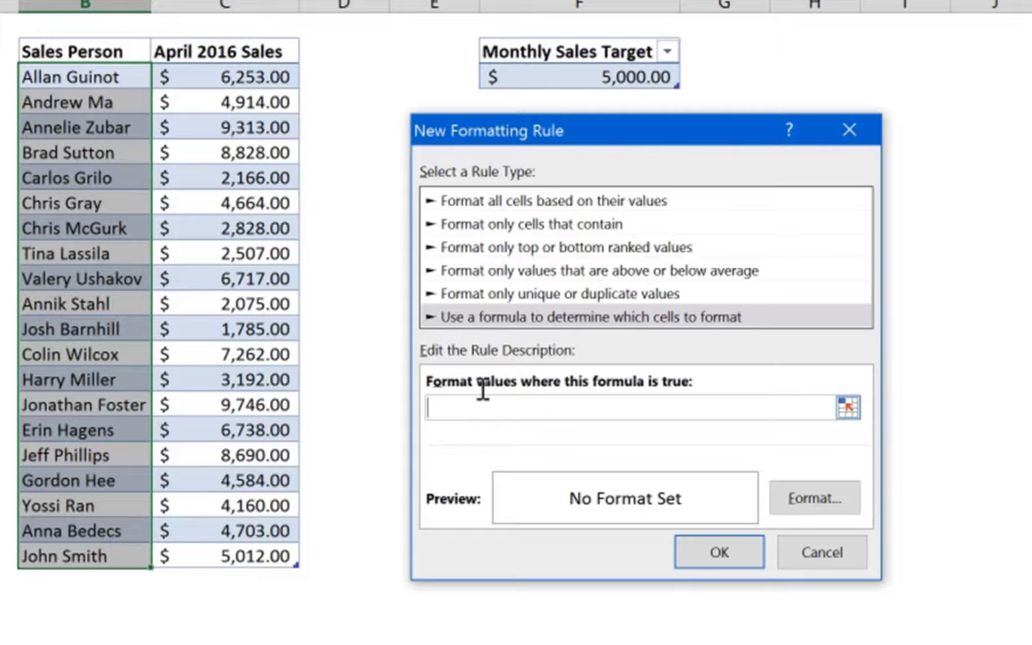
- Enter =$C3 in the rule formula, referencing the first sales figure with only the column locked
text(=)
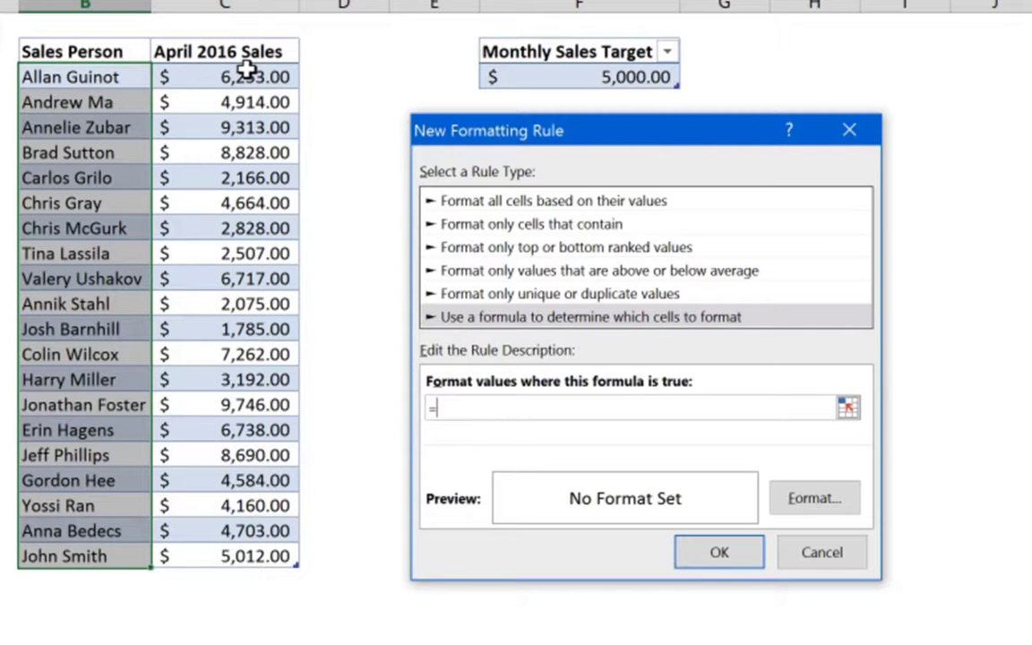
click(185, 70)
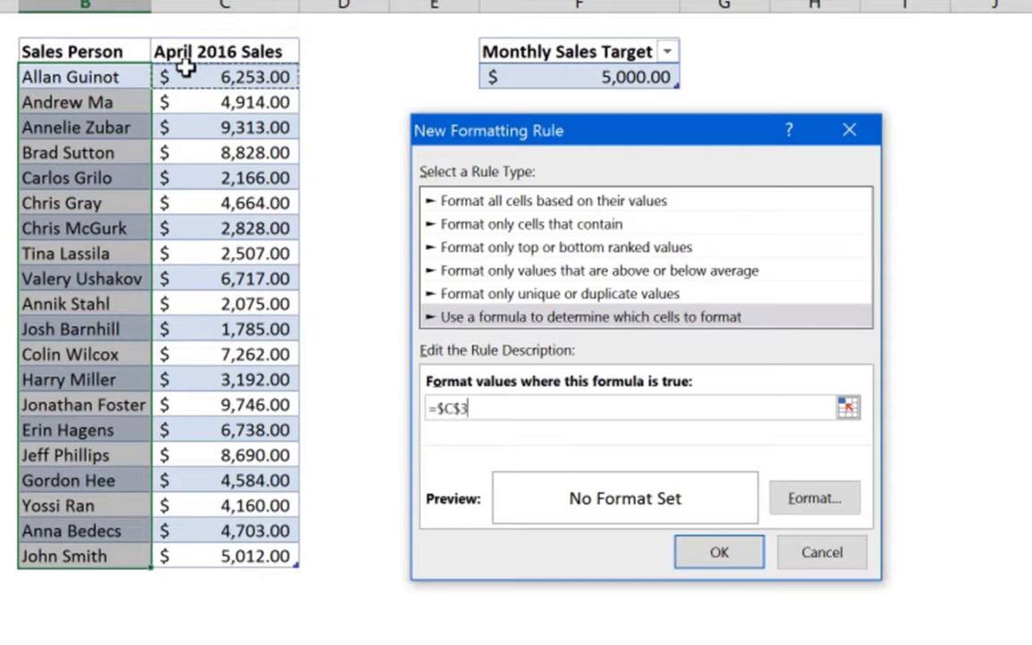
click(459, 408)
key(BackSpace)
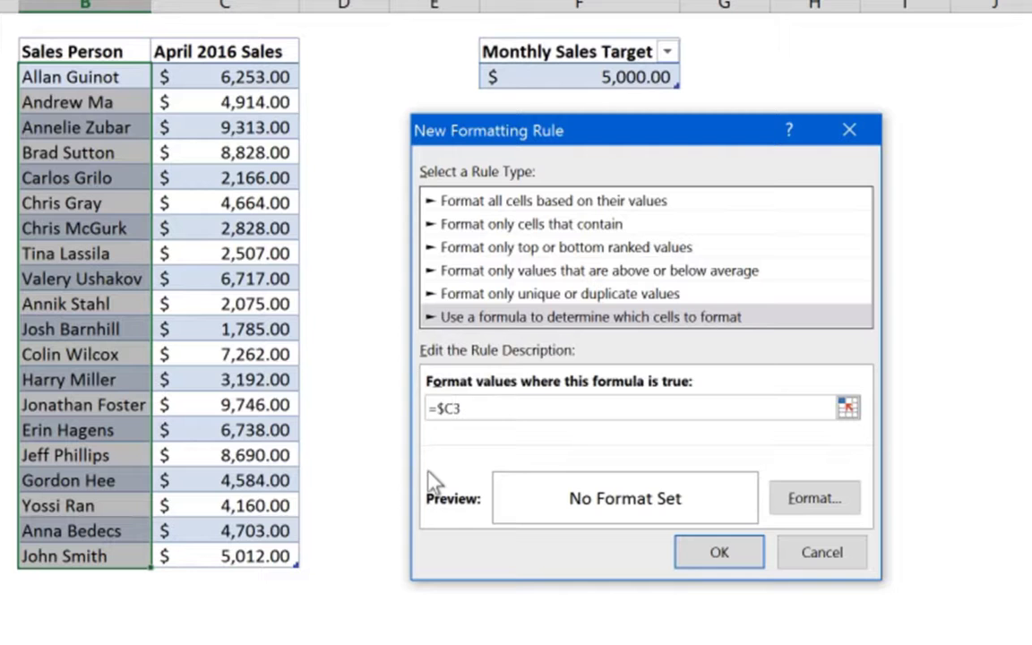
- Complete the formula as =$C3>=$F$3 to compare each sale with the target in F3
key(Right)
text(>=)
click(561, 75)
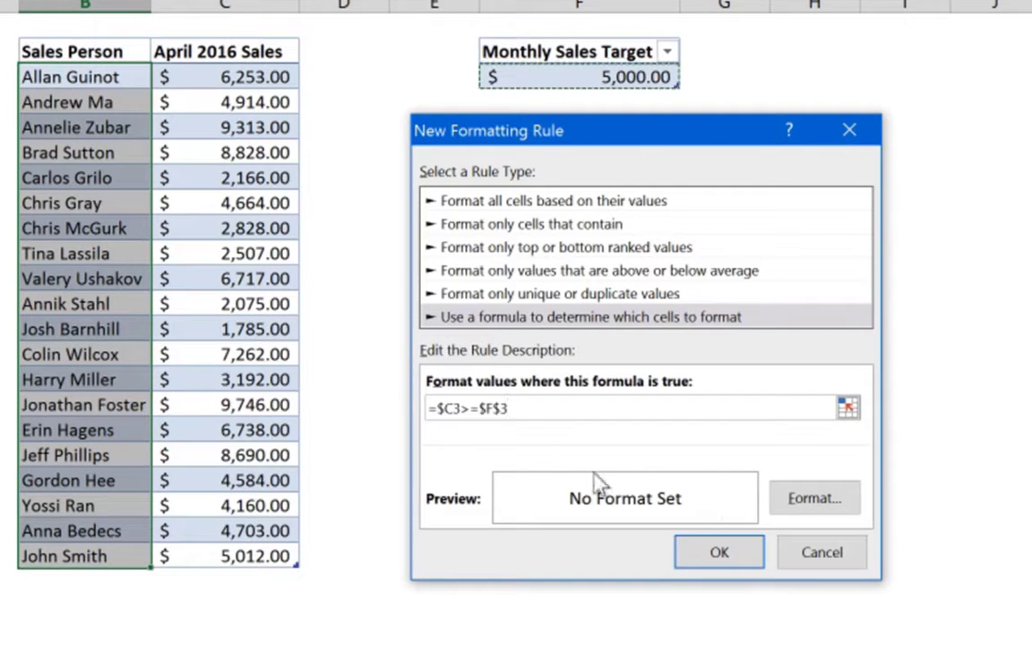
- Format matching names with a light green fill and bold italic font, then save the rule
click(814, 498)
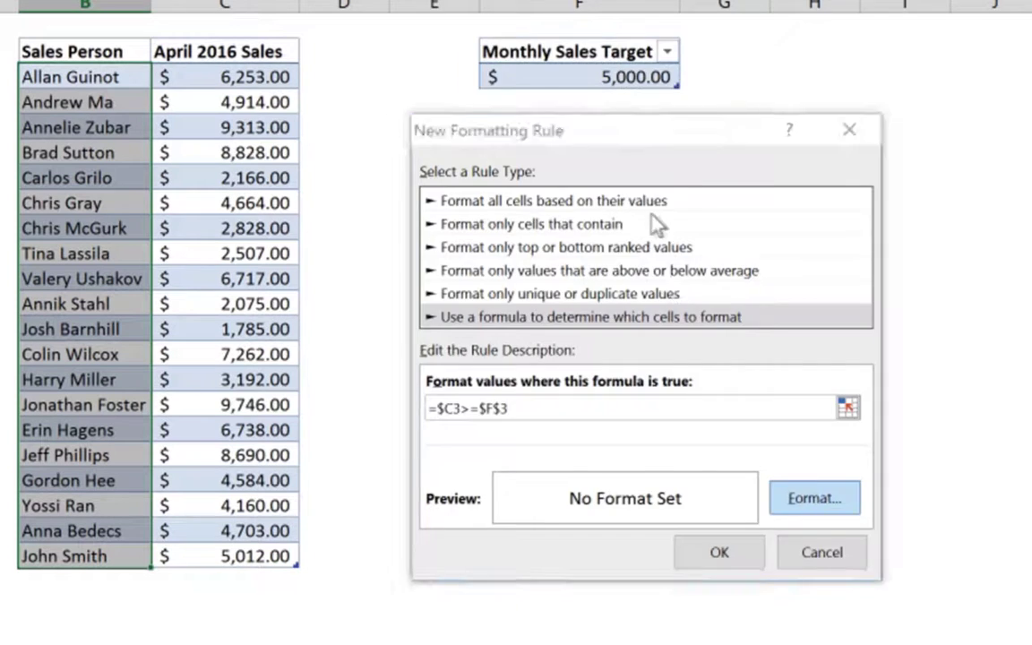
click(640, 9)
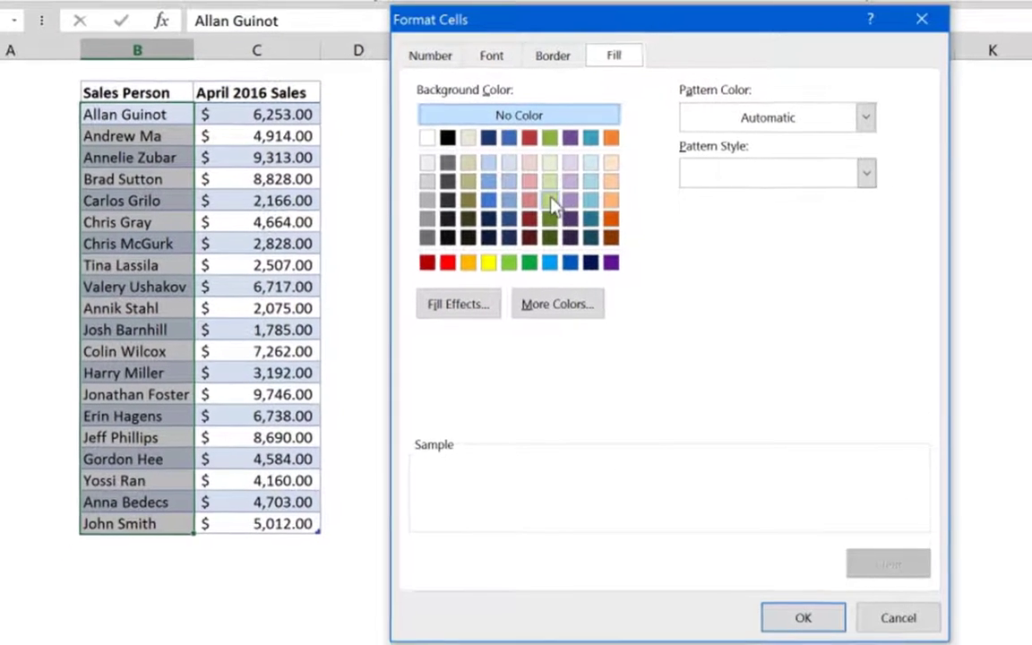
click(564, 181)
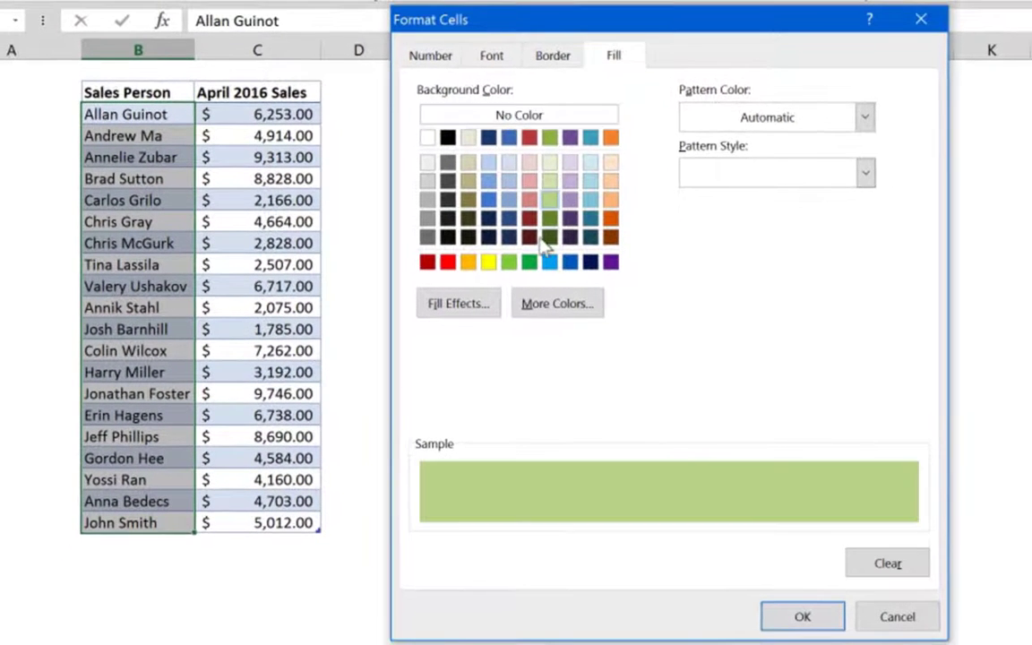
click(492, 55)
click(705, 189)
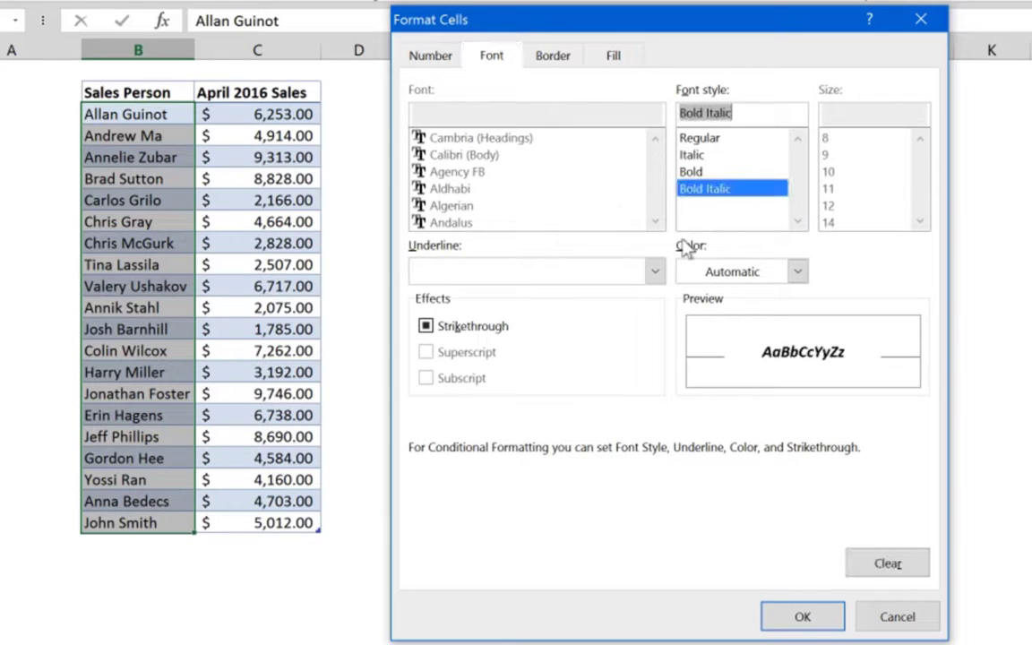
click(798, 616)
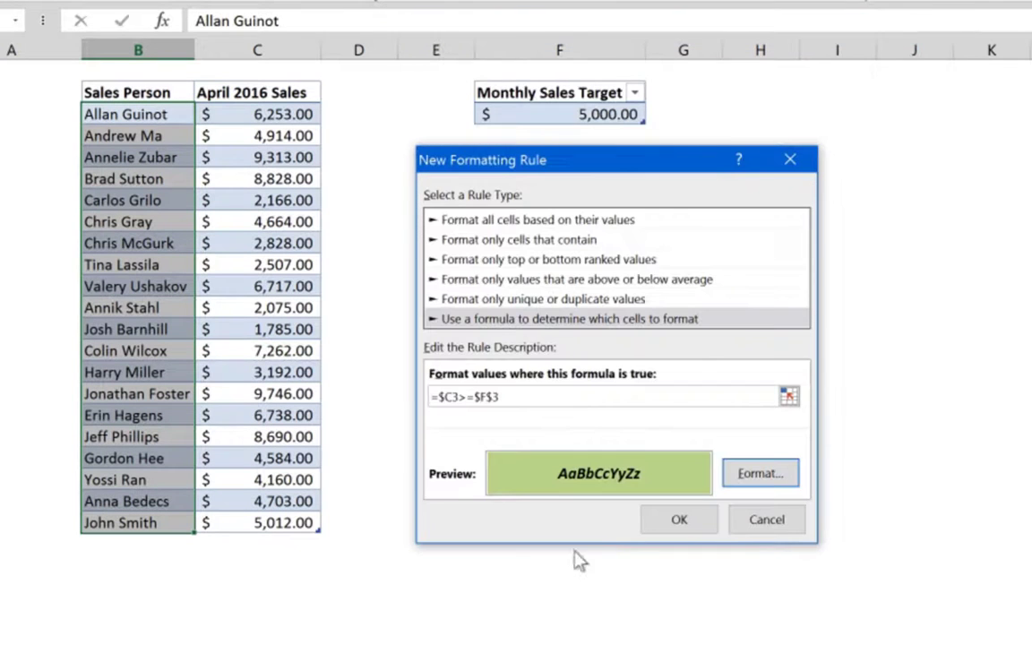
click(683, 520)
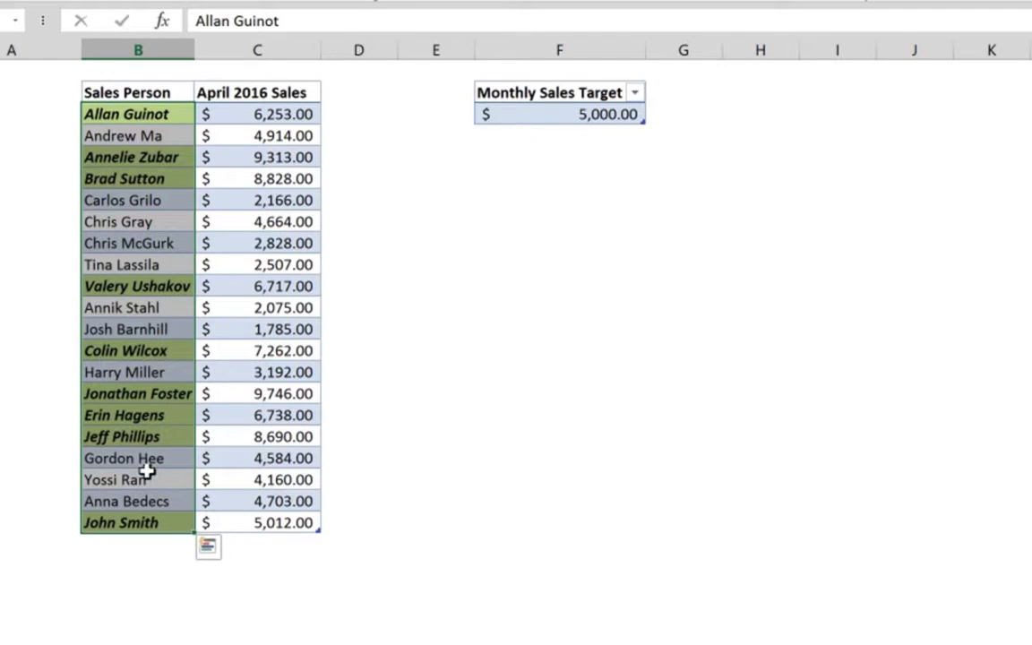
- Change the monthly sales target in F3 to 6000
click(159, 192)
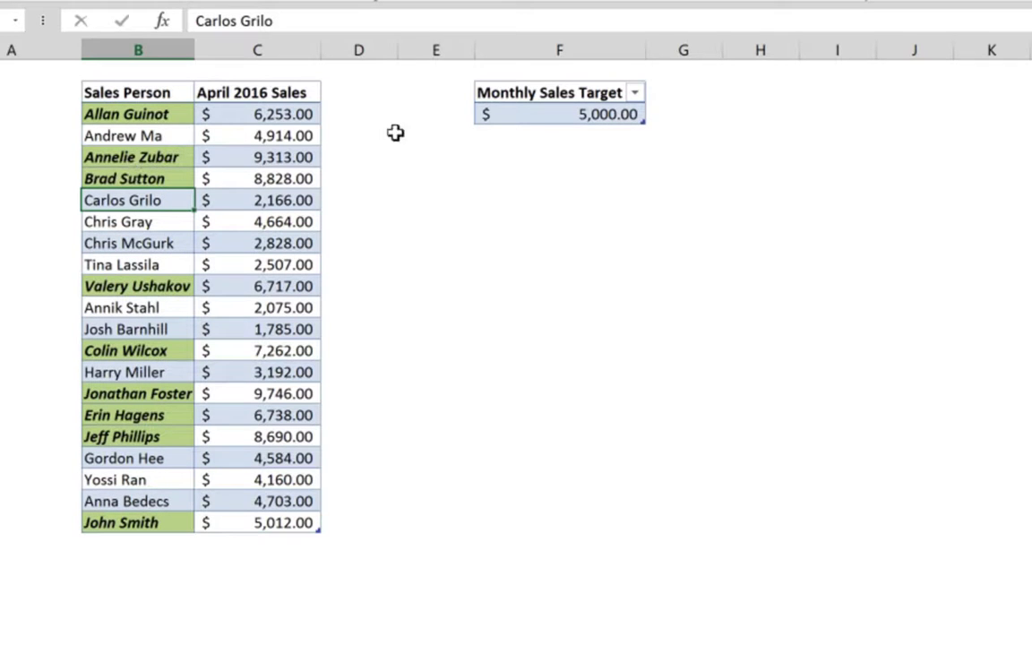
click(562, 106)
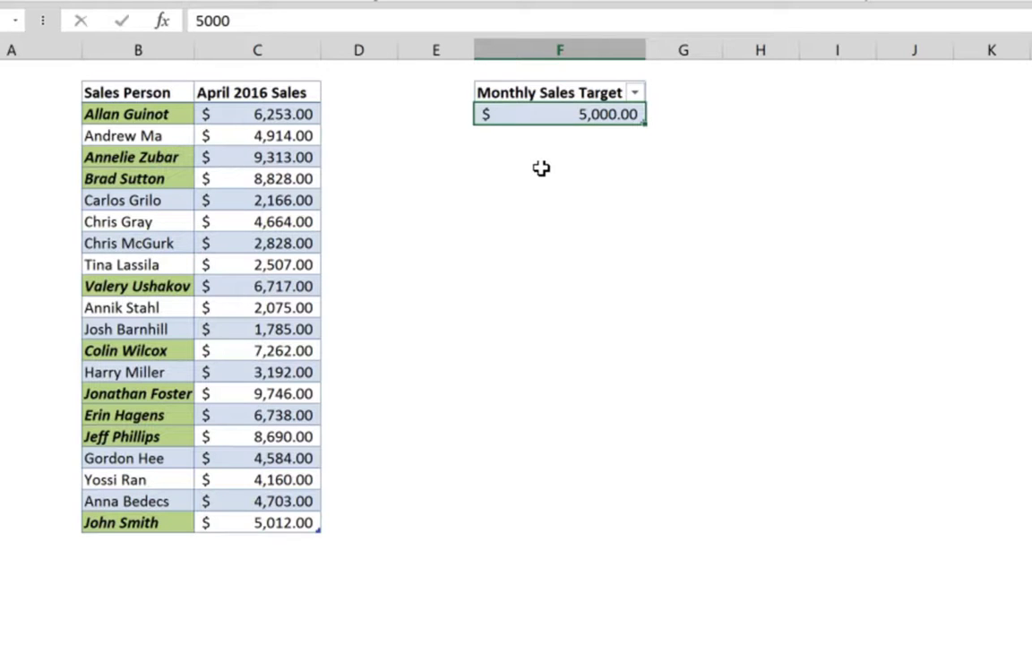
text(6000)
key(Return)
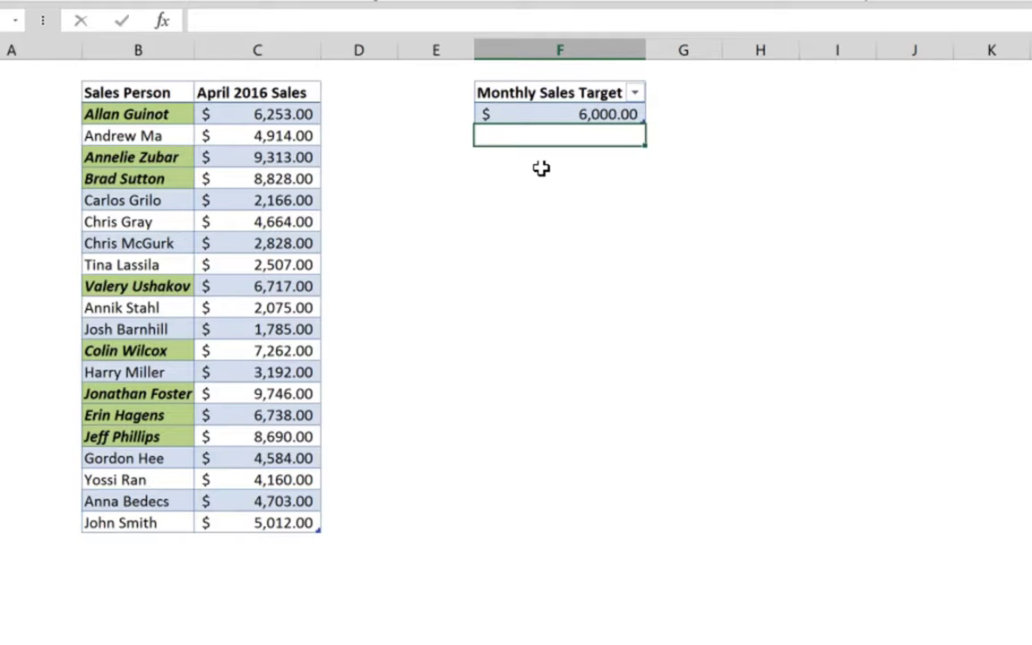
- Raise the monthly sales target to 8000
click(611, 108)
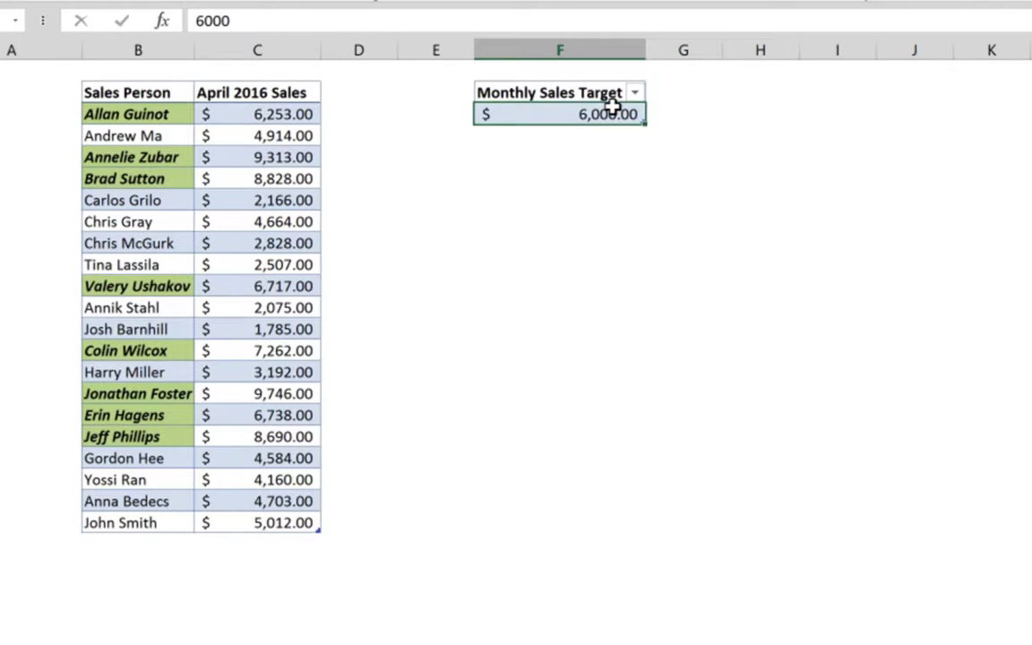
text(900)
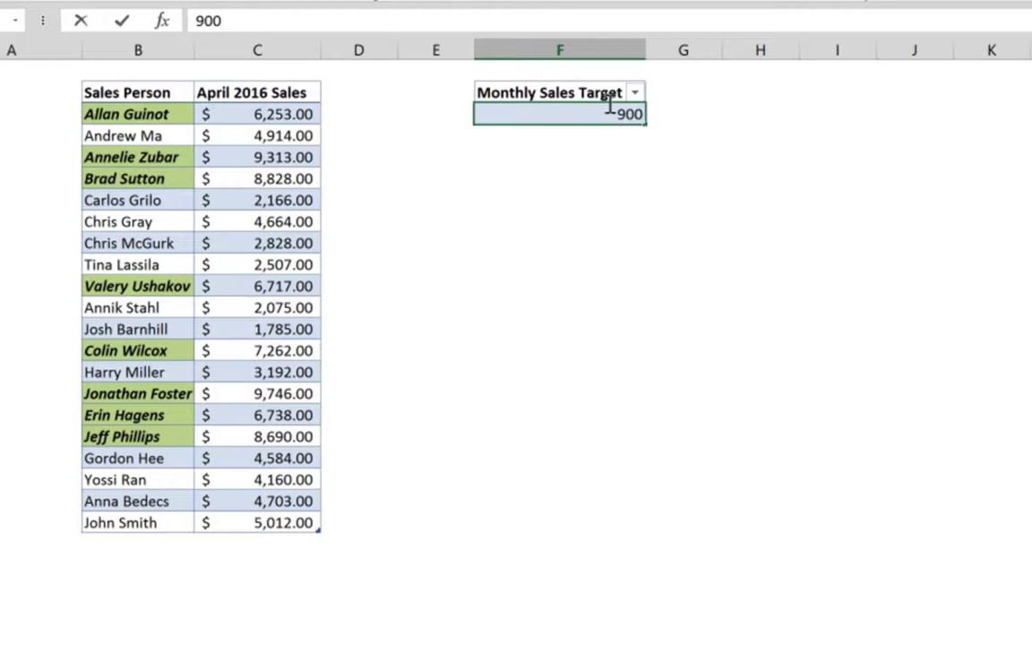
key(BackSpace)
key(BackSpace)
key(BackSpace)
text(8000)
key(Return)
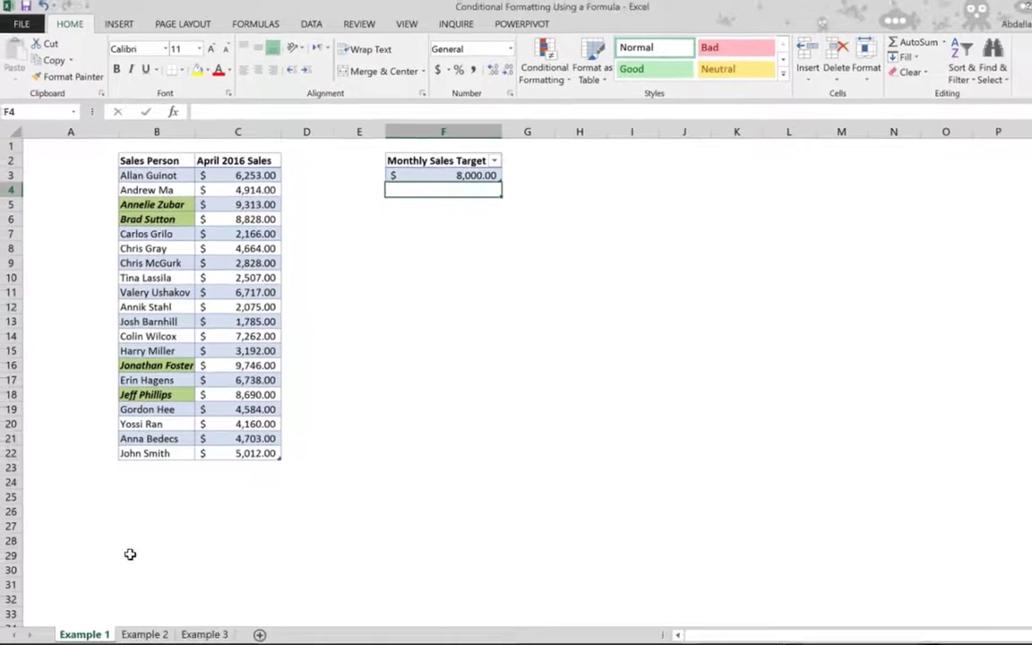
- On the Example 2 sheet, select employee names B3:B22 and start a new formula-based rule
click(144, 632)
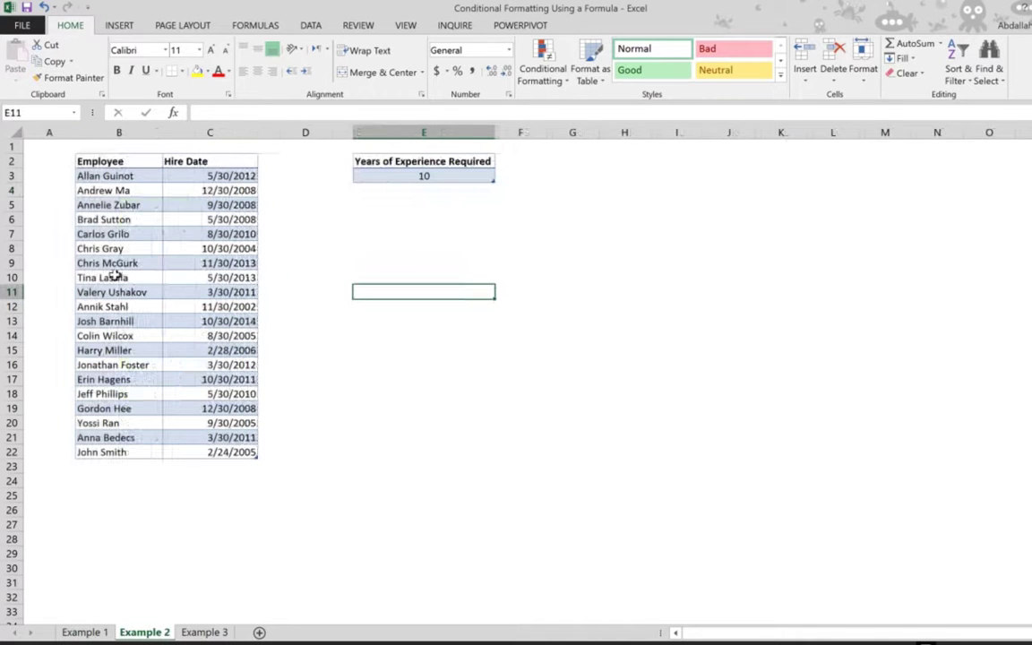
click(130, 175)
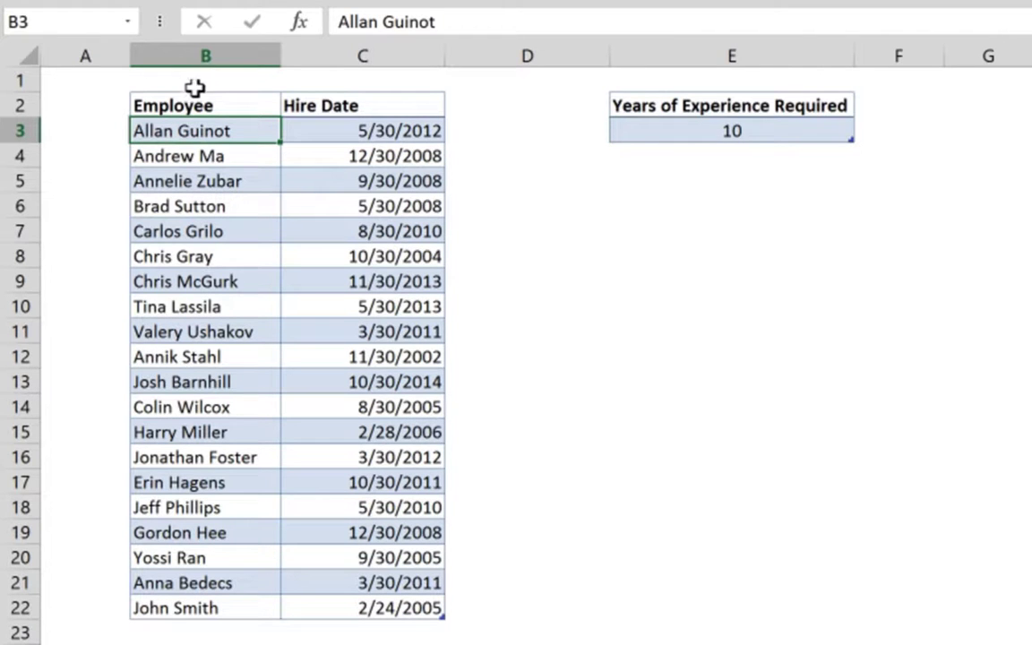
key(ctrl+shift+Down)
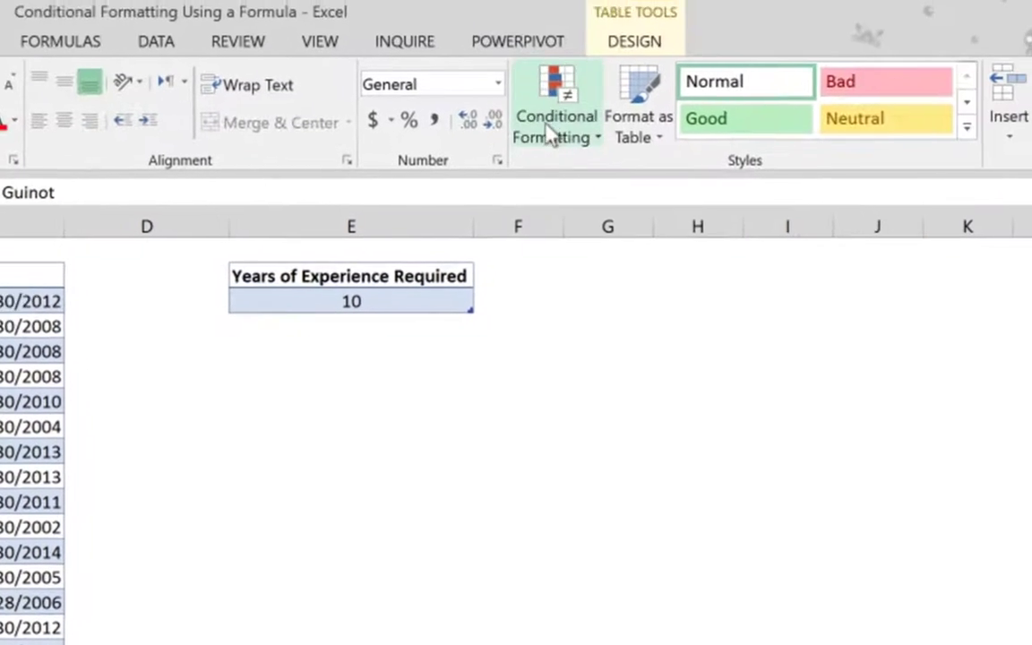
click(749, 41)
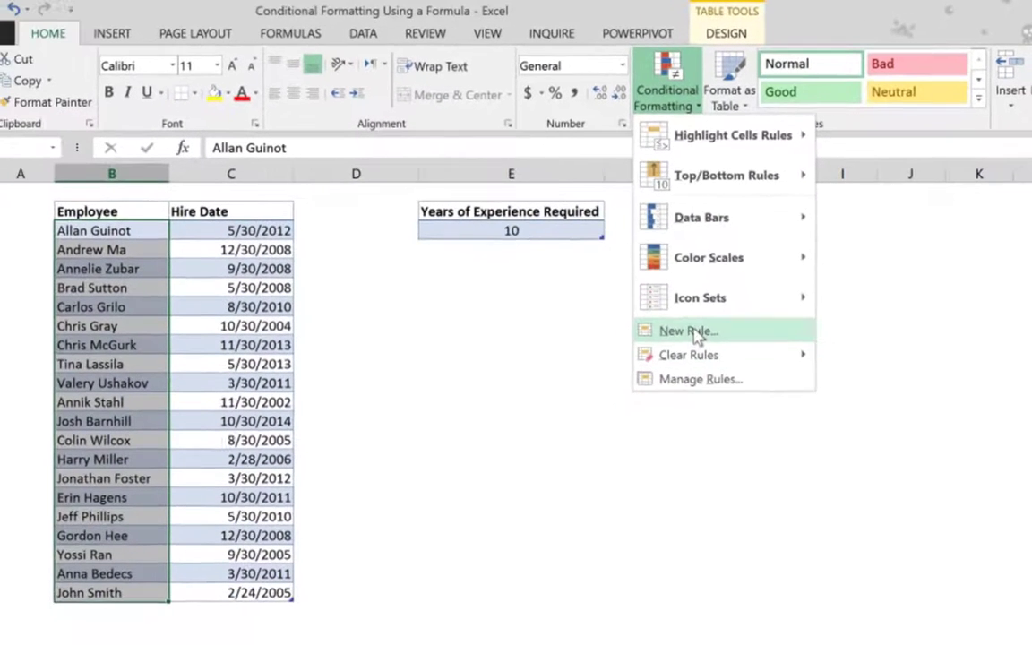
click(581, 437)
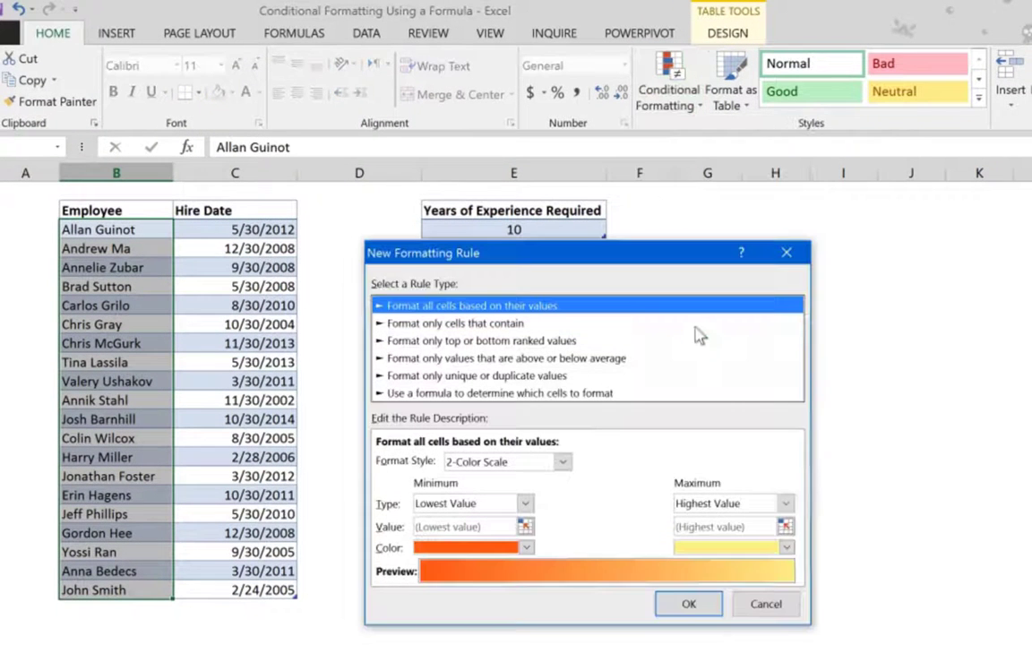
click(419, 394)
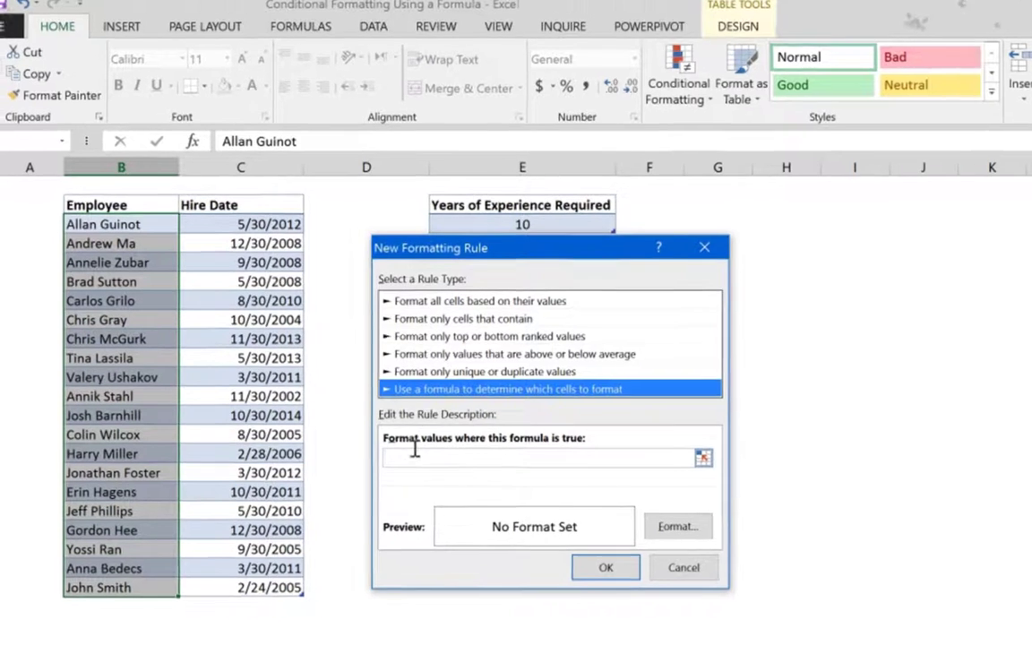
click(408, 457)
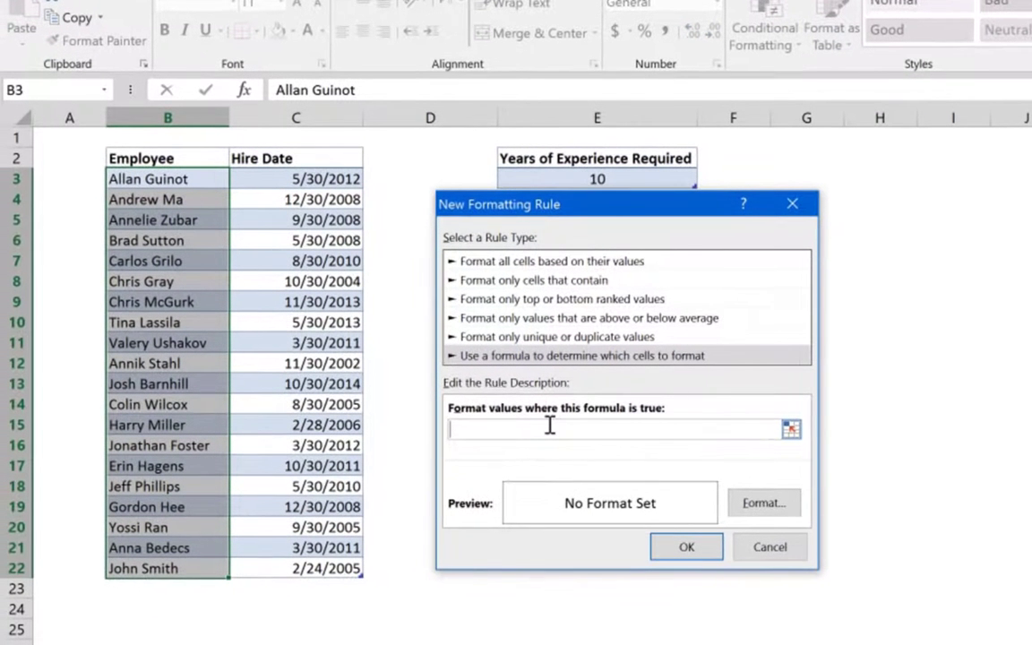
- Type =(Today()-$C3)/360 in the rule formula, locking only the hire-date column
text(=)
text((Today)
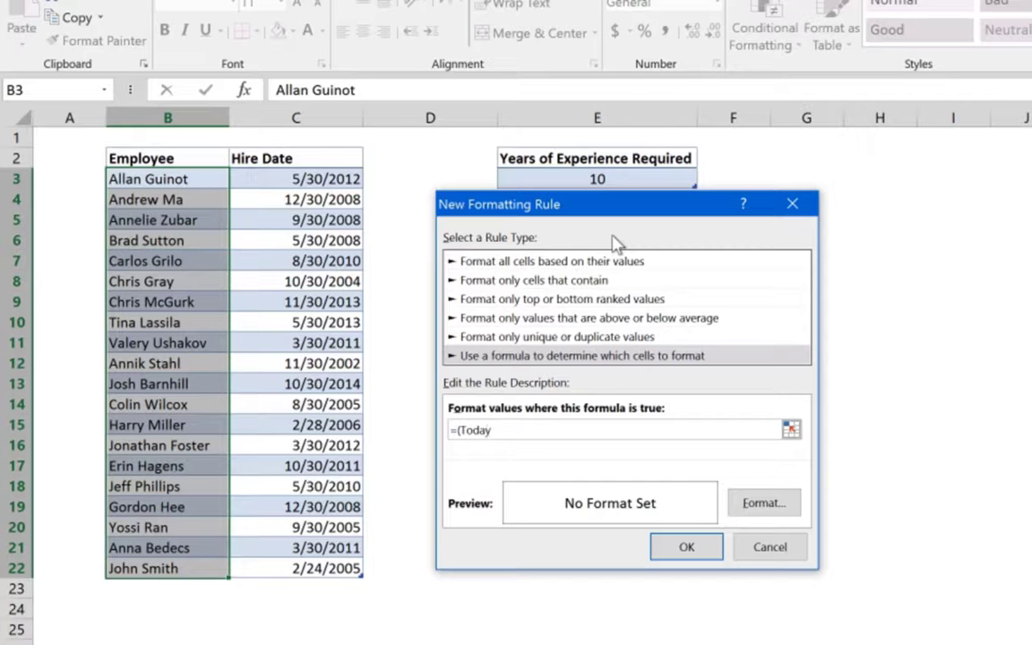
text(()-)
click(304, 174)
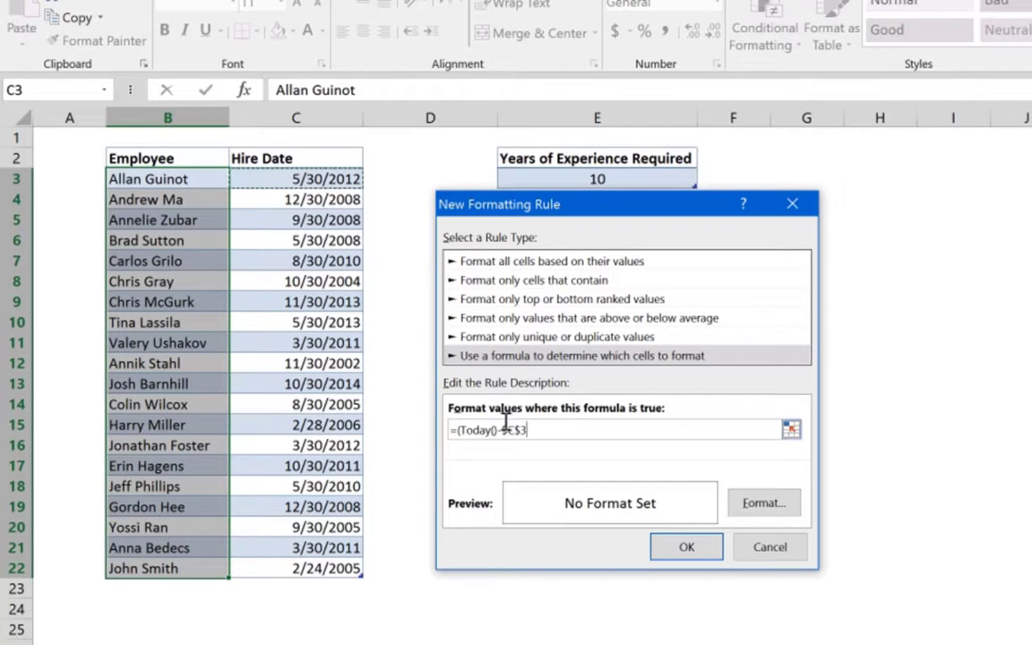
key(BackSpace)
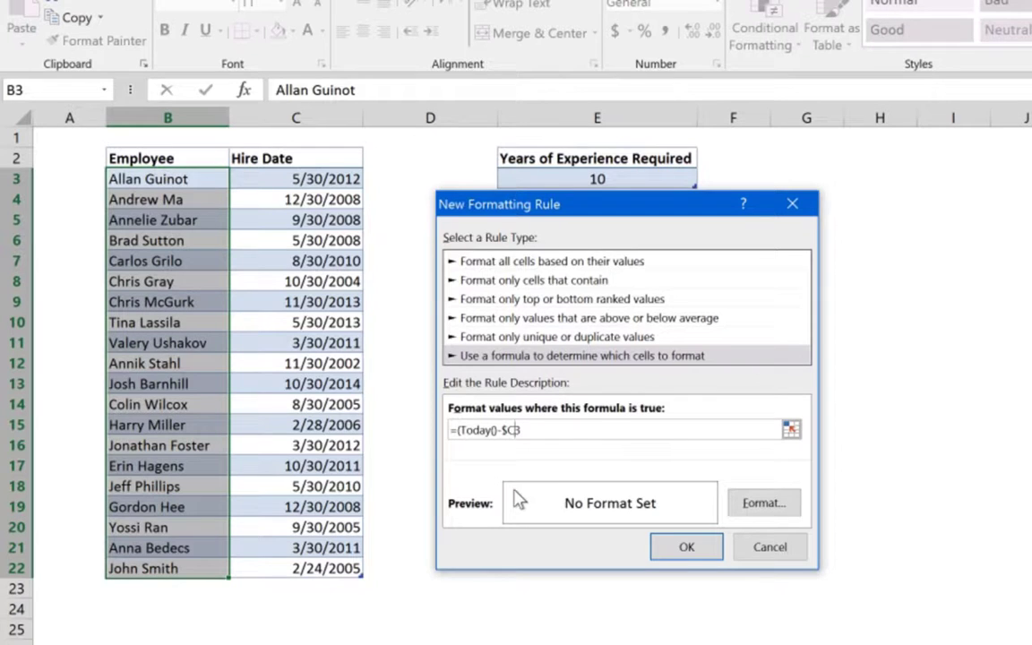
click(533, 428)
text())
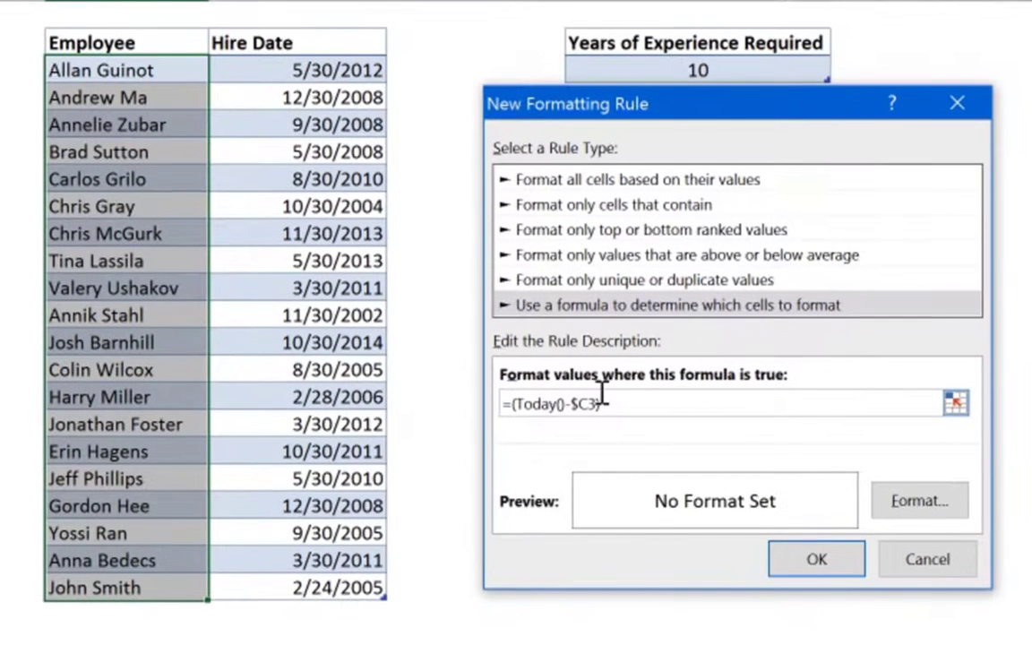
text(/360)
- Wrap the years calculation in parentheses so it reads =((Today()-$C3)/360)
click(509, 404)
text(()
click(675, 393)
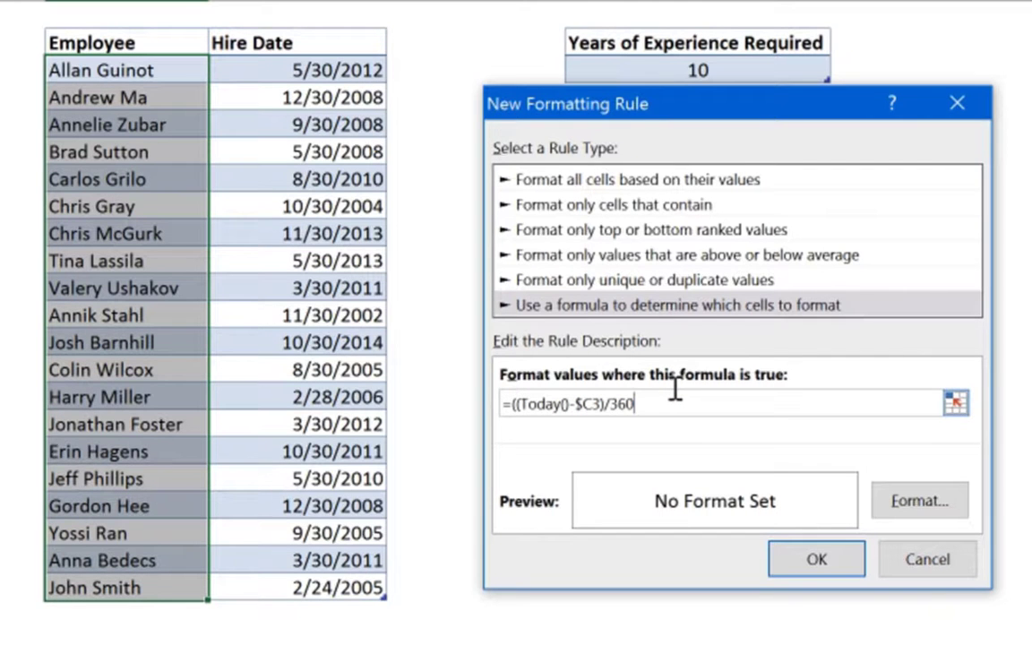
text())
drag(781, 111, 768, 173)
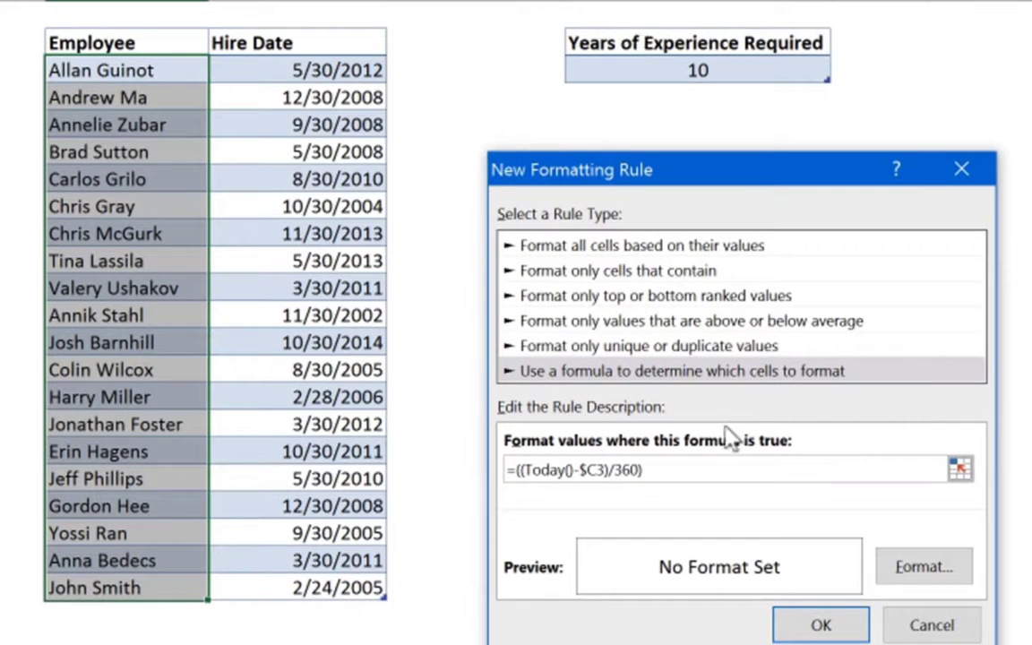
- Append >=$E$3 so years of service are compared with the required years in E3
text(>=)
click(697, 64)
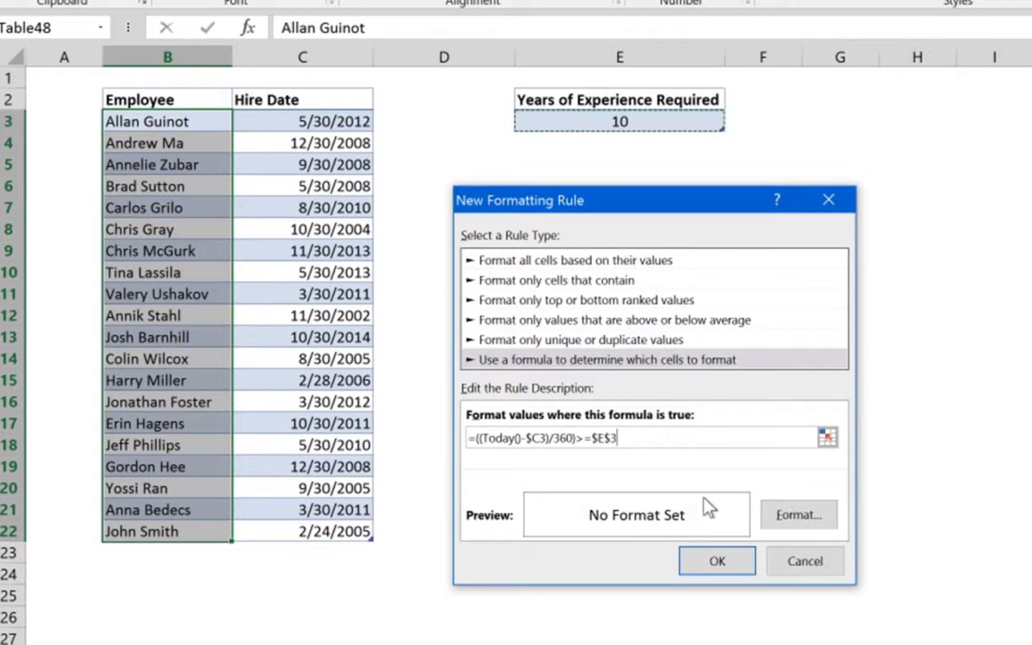
- Format qualifying employees with a light orange fill and bold italic font, and apply the rule
click(799, 514)
click(648, 43)
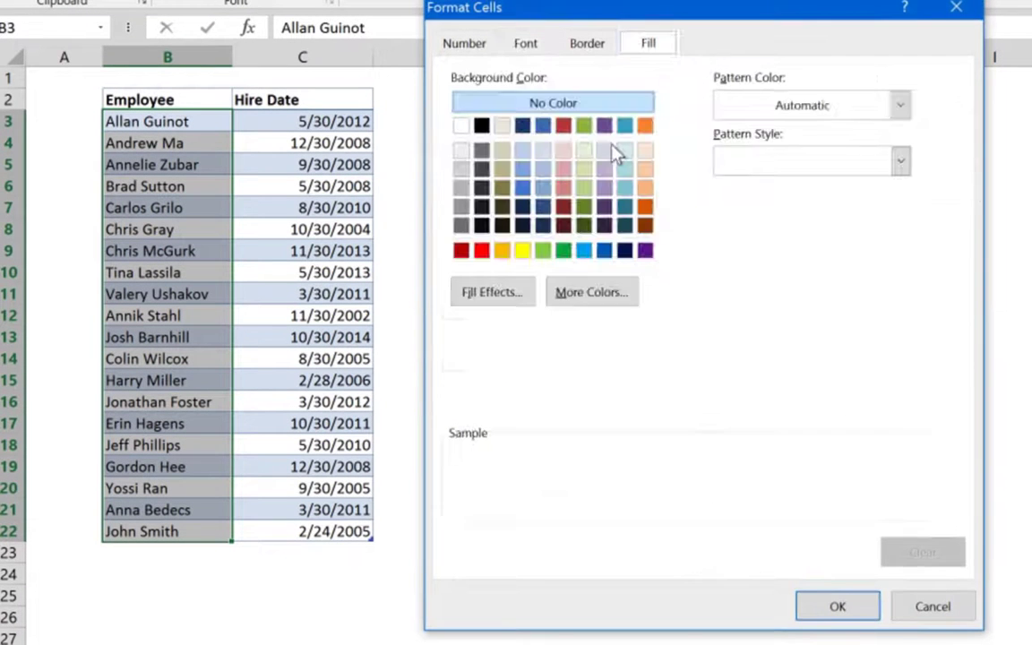
click(645, 187)
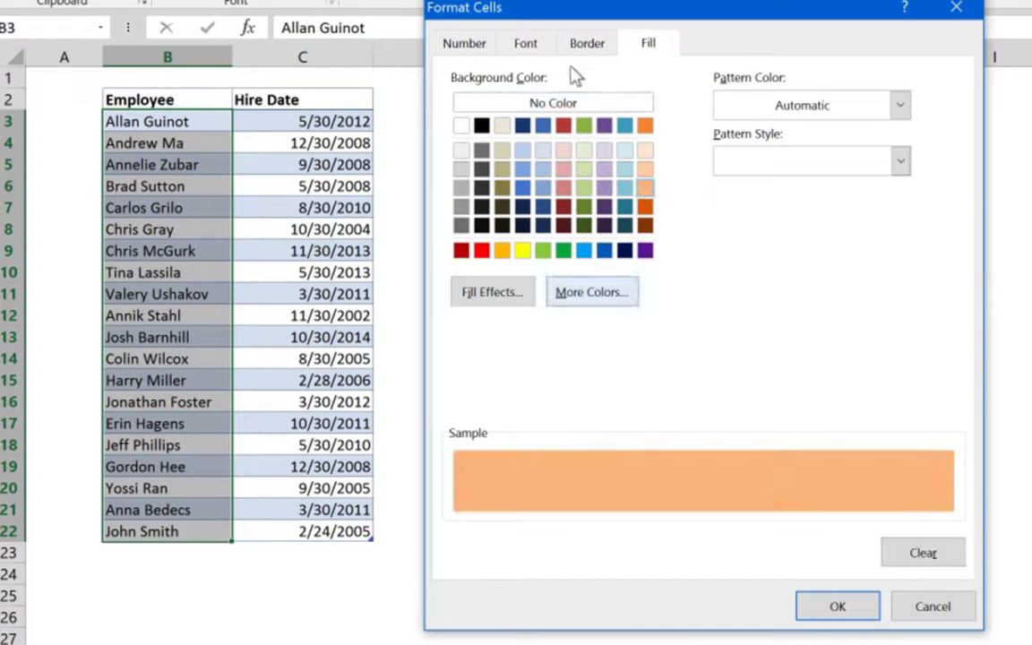
click(525, 43)
click(738, 176)
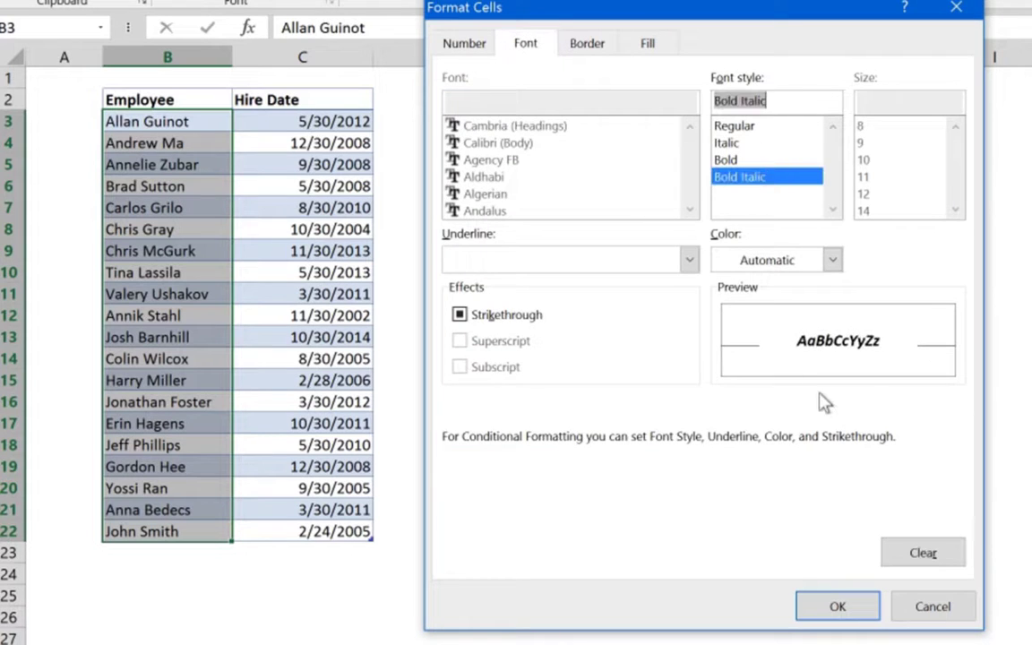
click(834, 603)
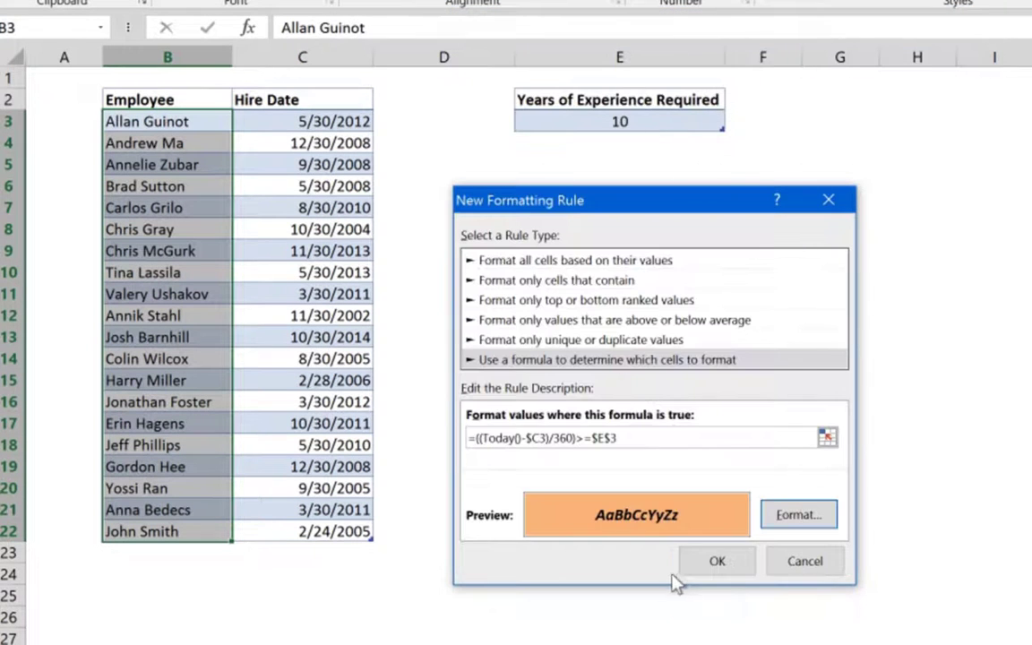
click(697, 556)
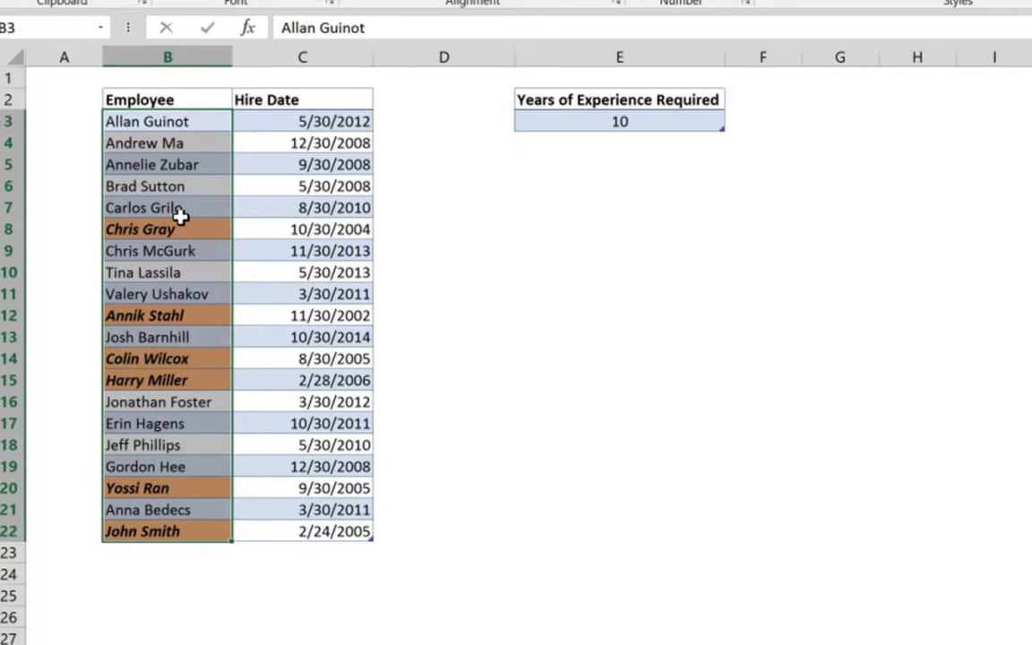
click(180, 220)
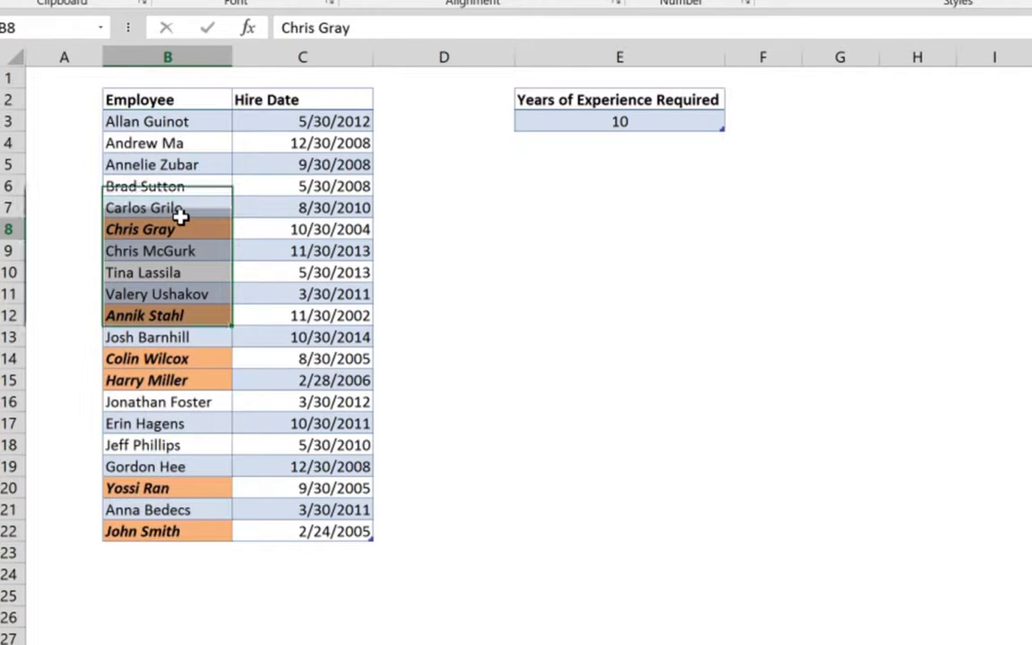
- Change the required experience in E3 to 12, then go to the Example 3 sheet
click(602, 123)
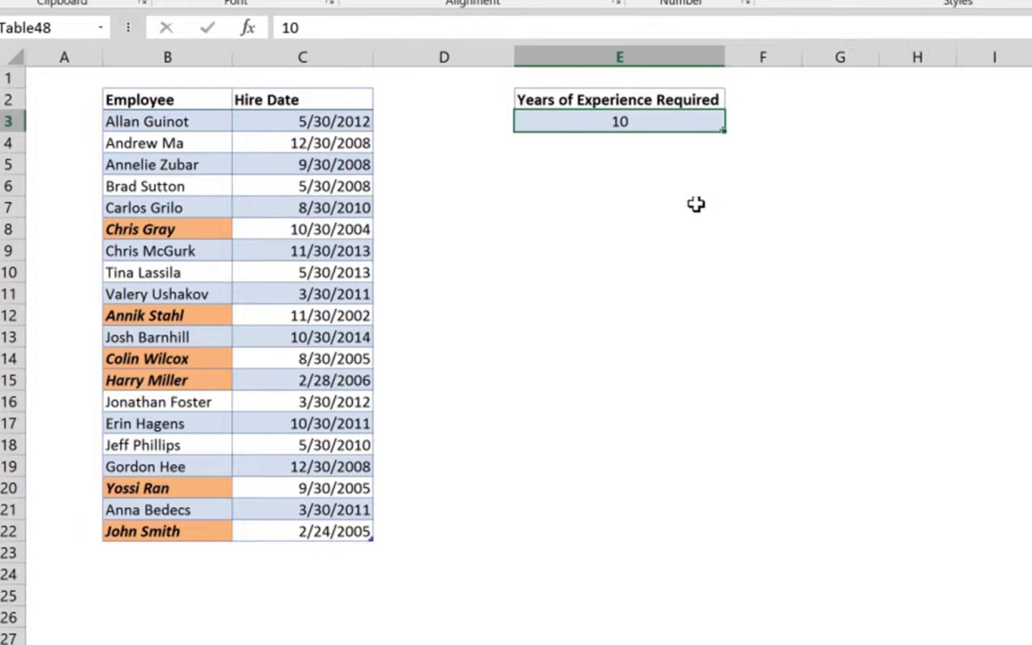
text(12)
key(Return)
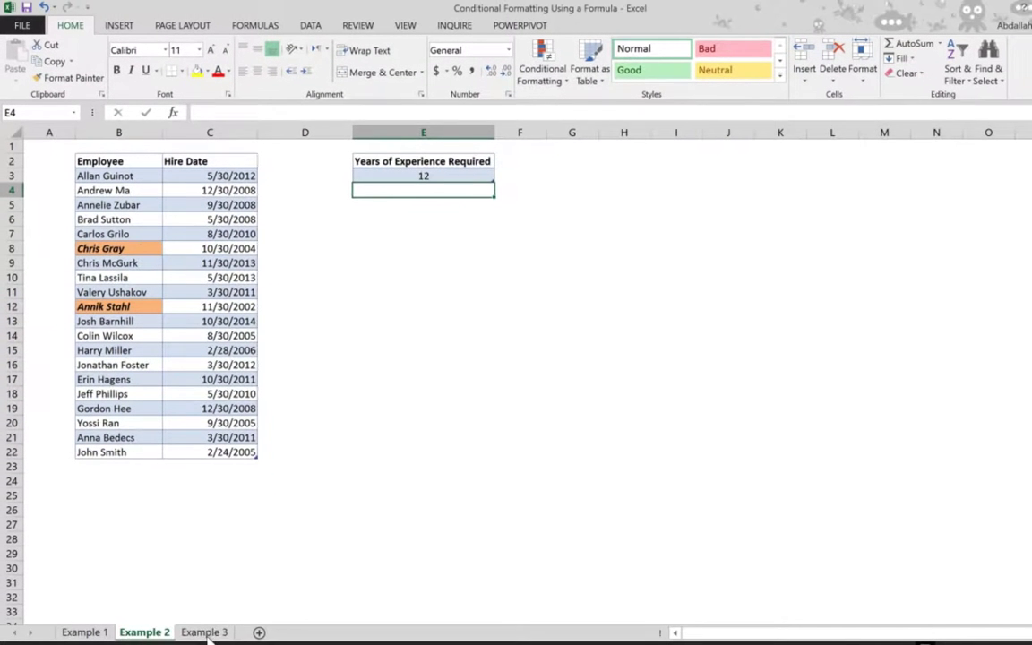
click(206, 635)
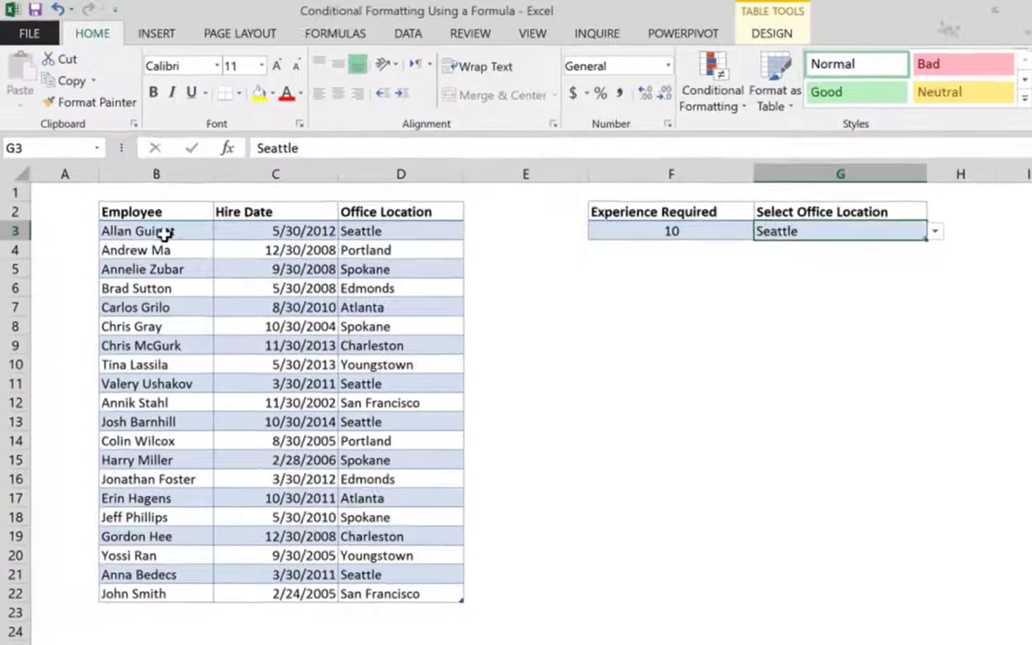
click(165, 231)
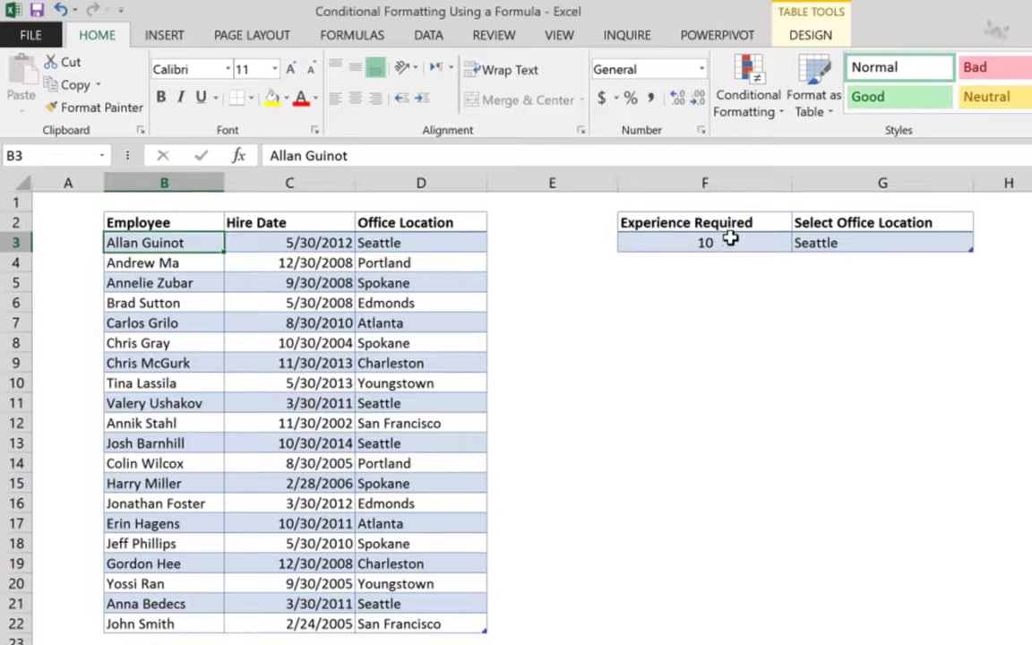
click(668, 238)
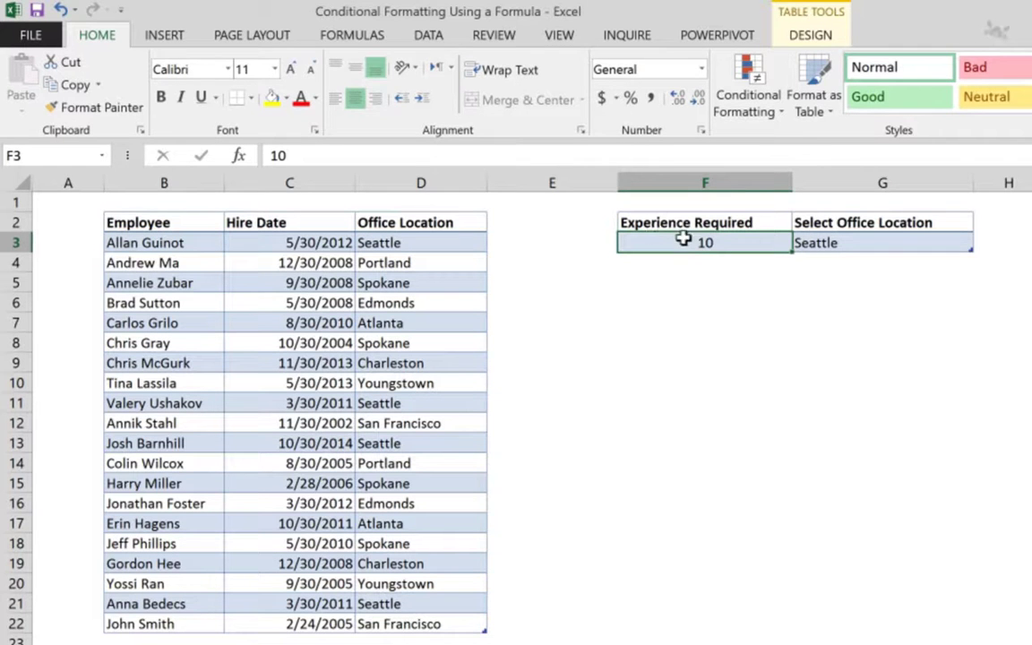
click(828, 235)
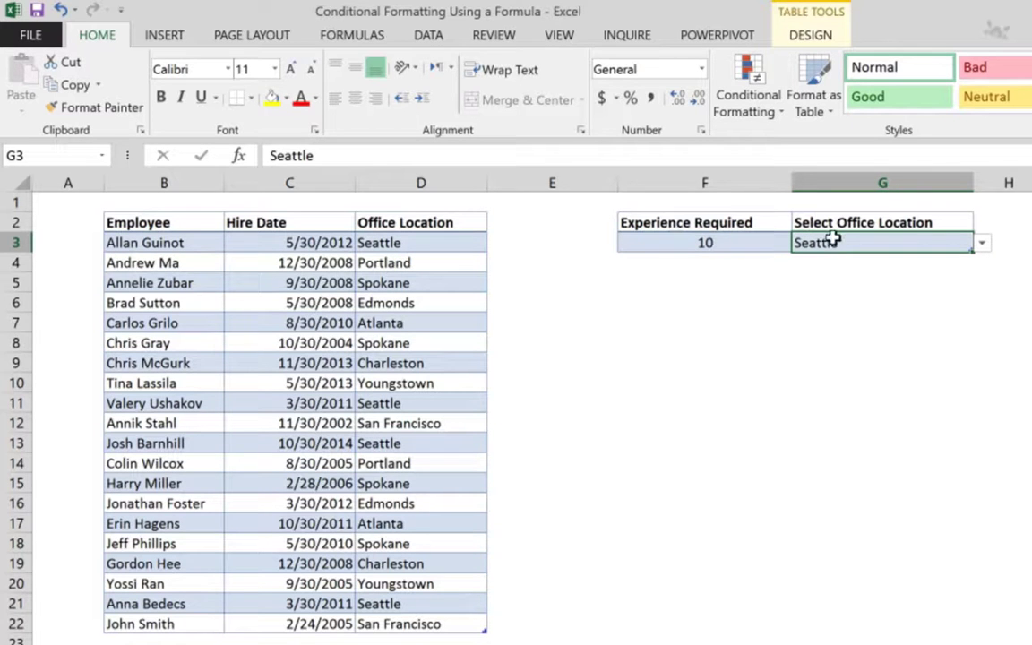
click(706, 238)
click(932, 239)
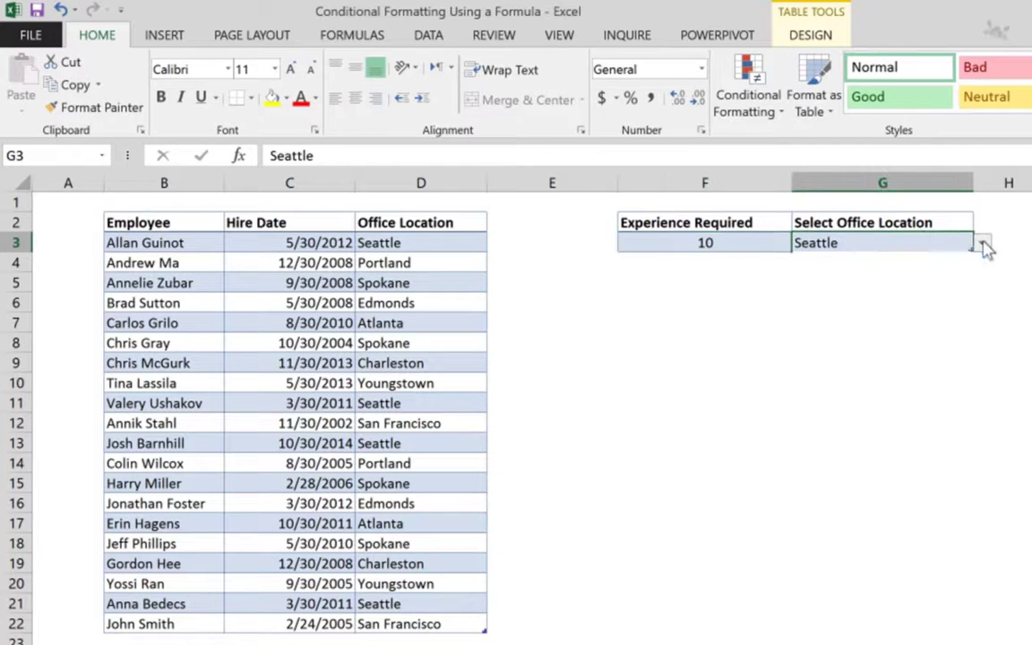
click(982, 242)
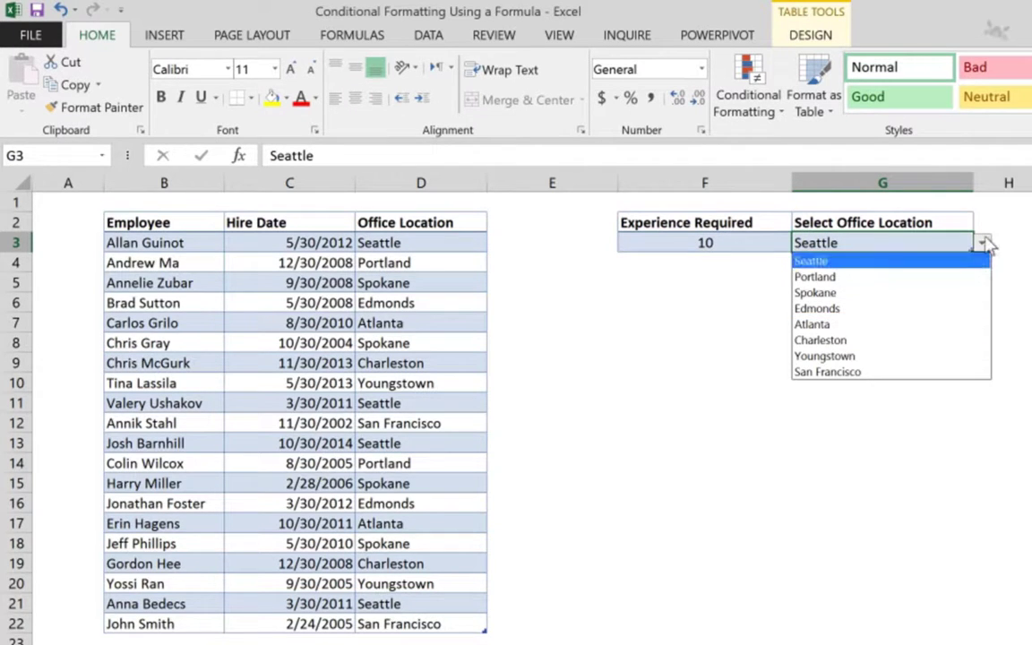
click(896, 261)
click(167, 237)
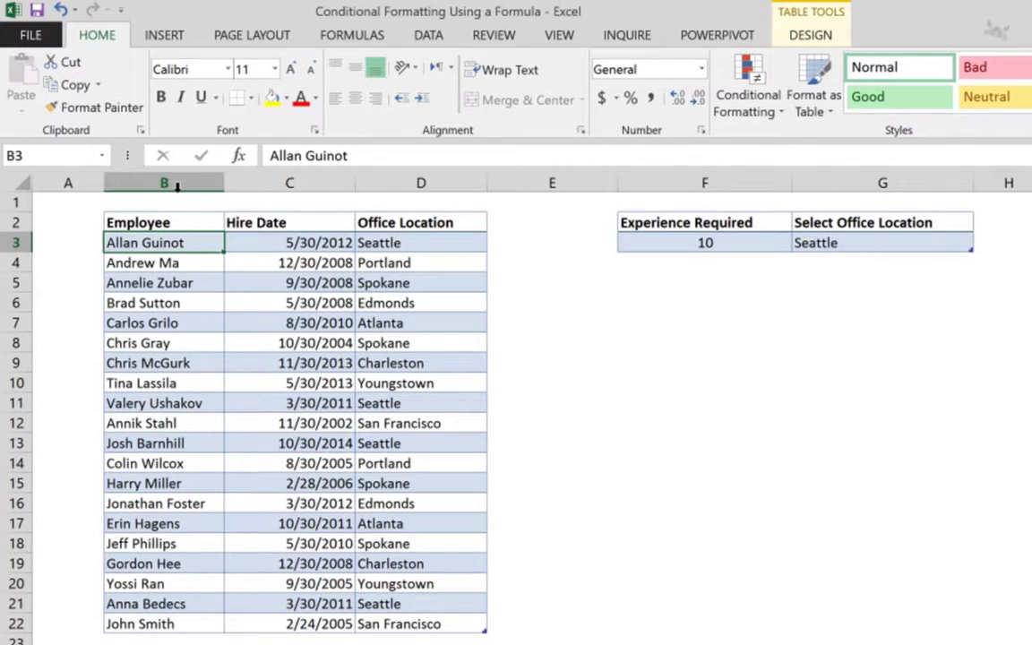
key(ctrl+shift+Down)
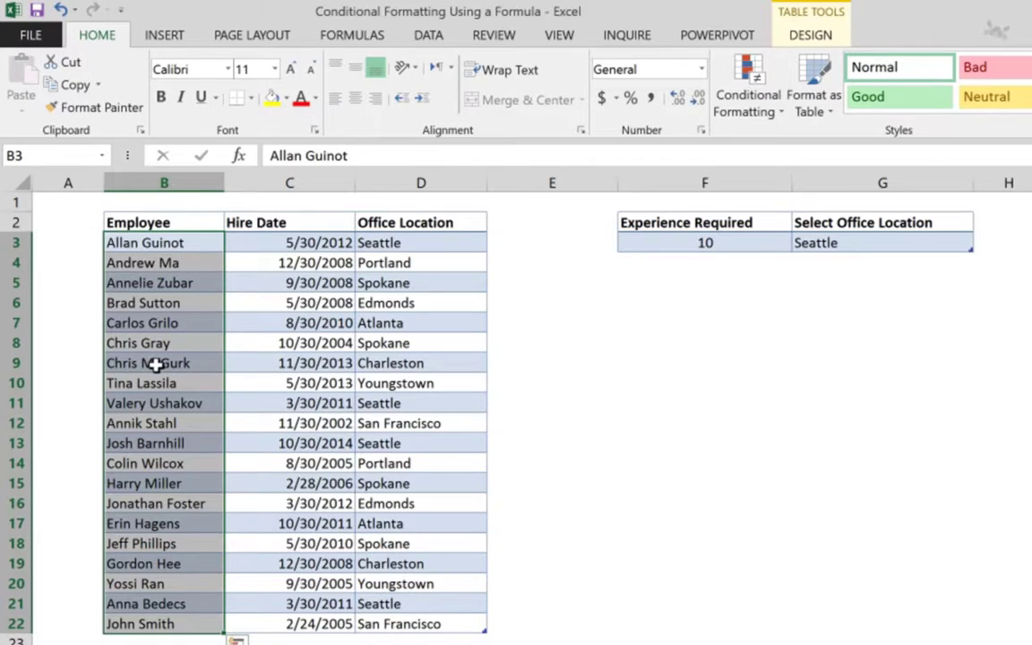
- Start a new conditional formatting rule that uses a formula
click(740, 106)
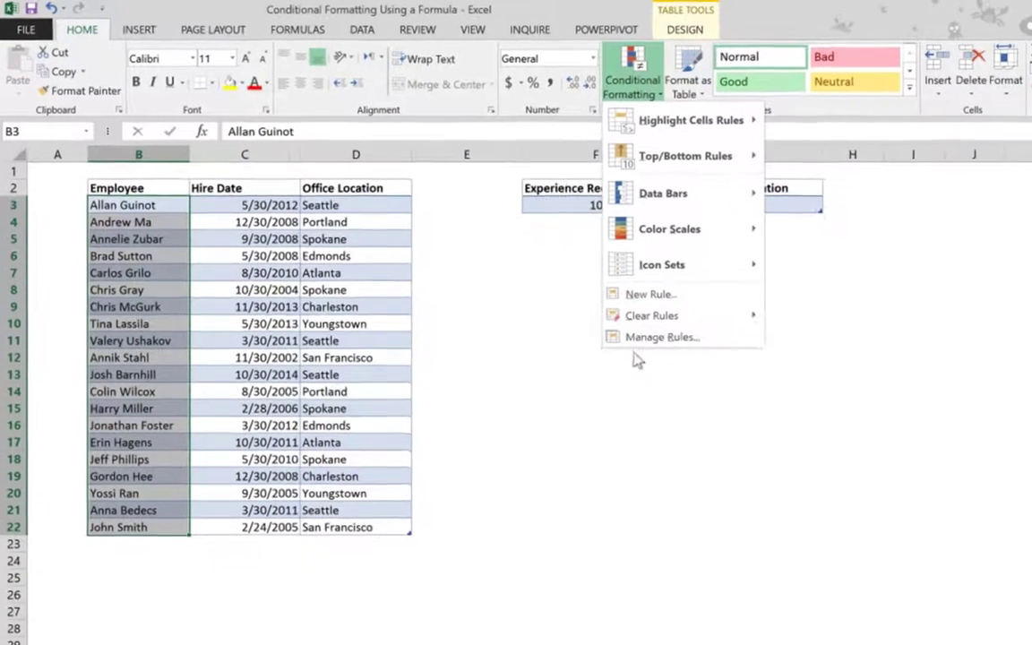
click(649, 294)
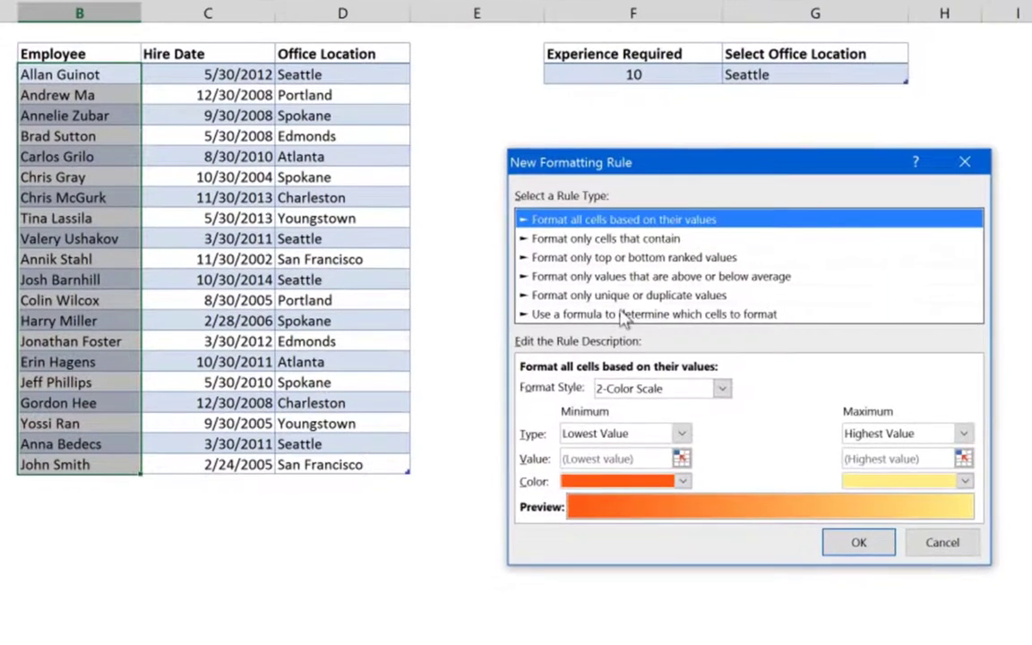
click(466, 367)
click(591, 387)
drag(645, 162, 680, 162)
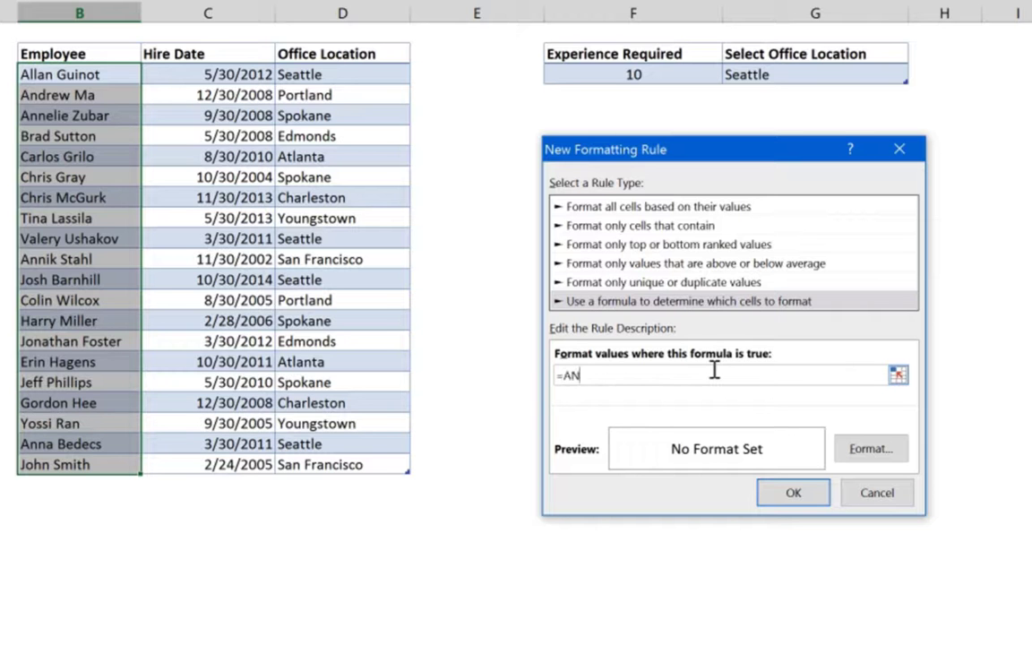
- Enter the experience condition ((Today()-$C3)/360)>=$F$3 in the rule formula
text(()
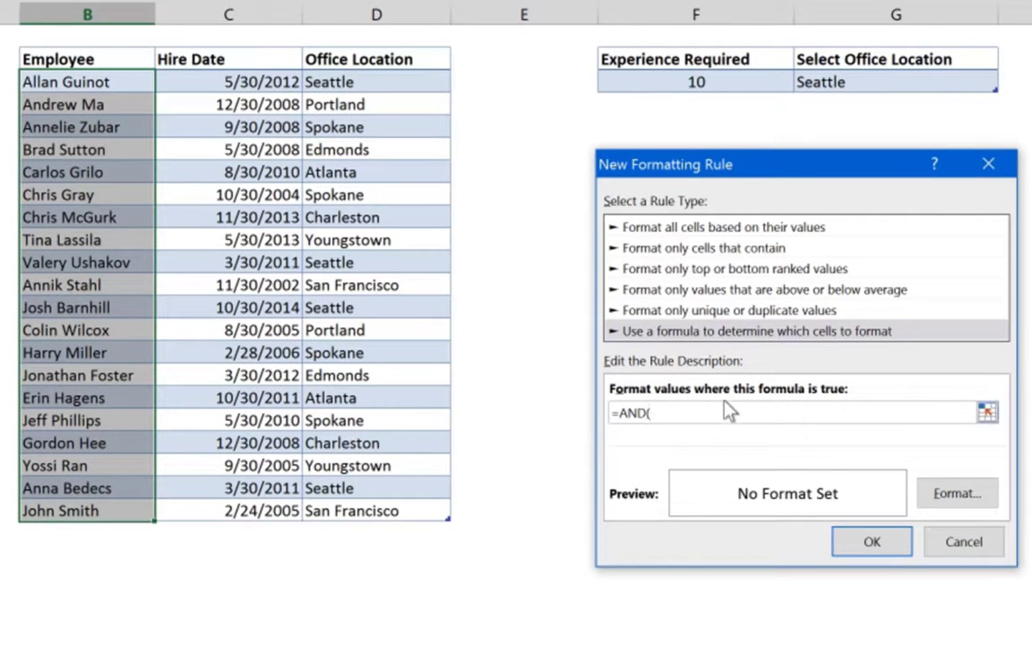
text(((Today()-)
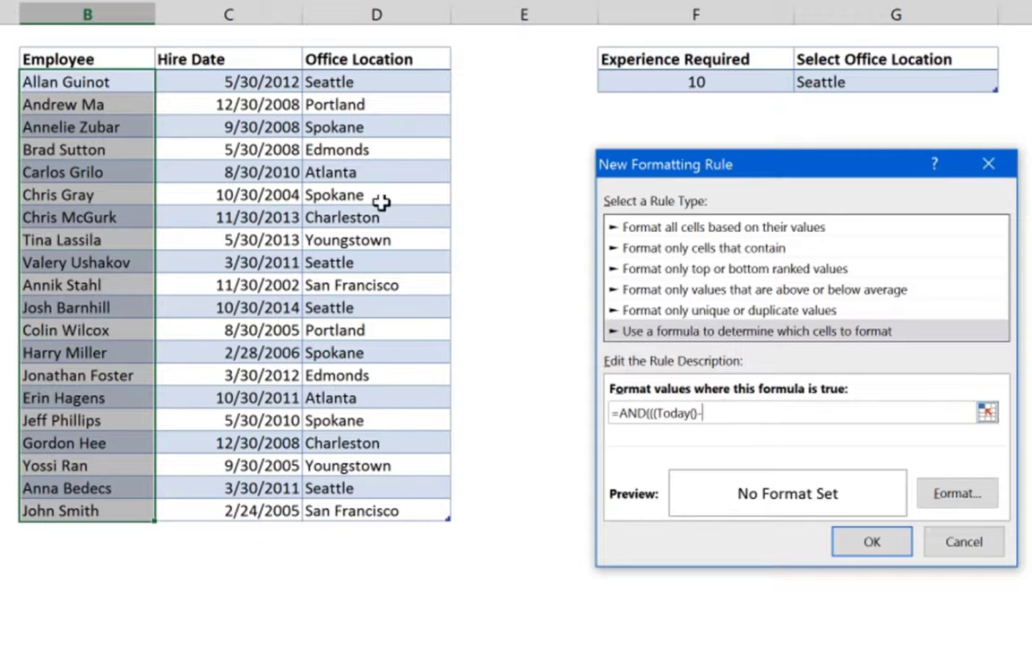
click(345, 82)
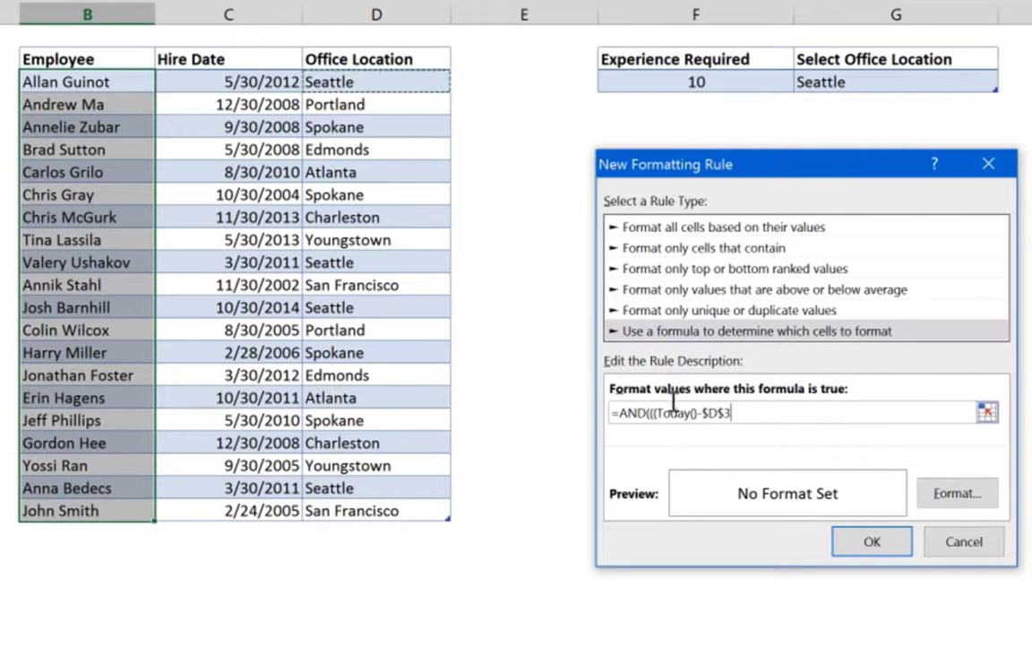
click(229, 79)
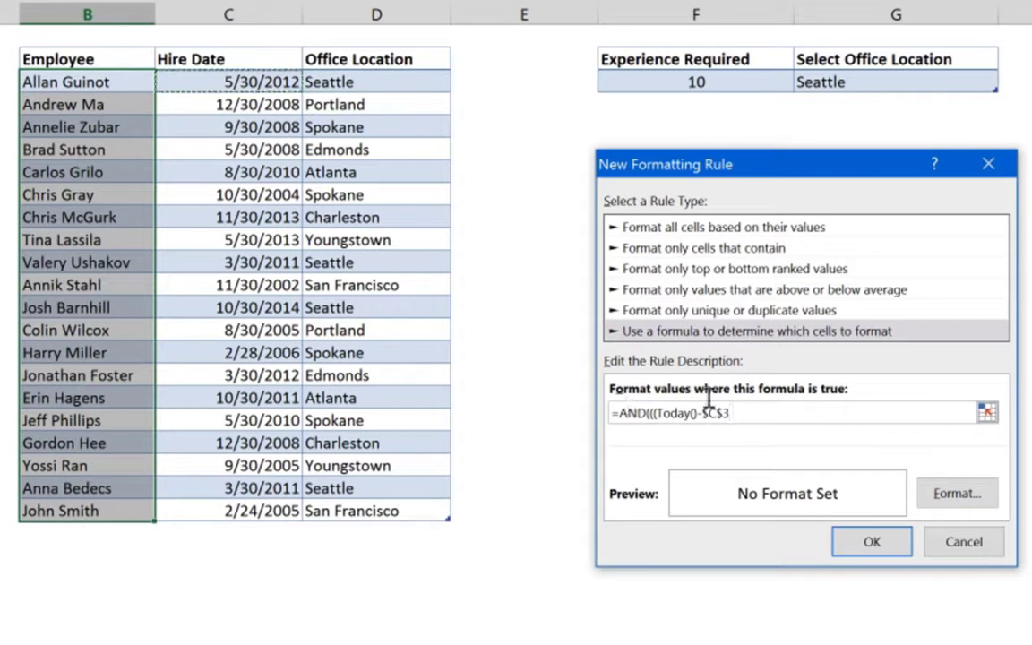
key(F2)
key(Left)
key(F4)
key(F4)
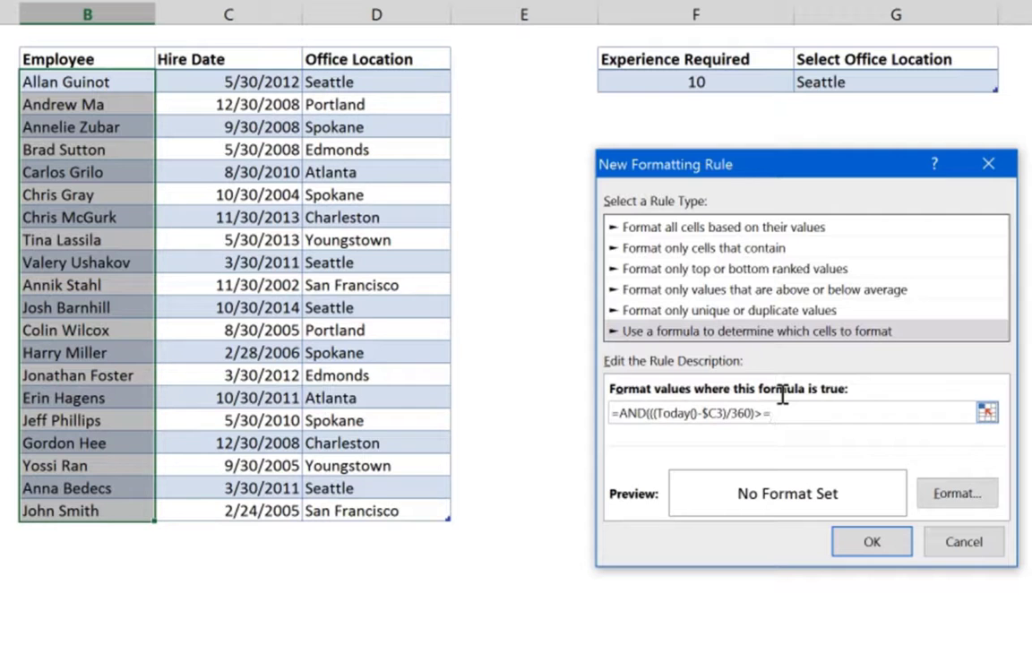
click(707, 79)
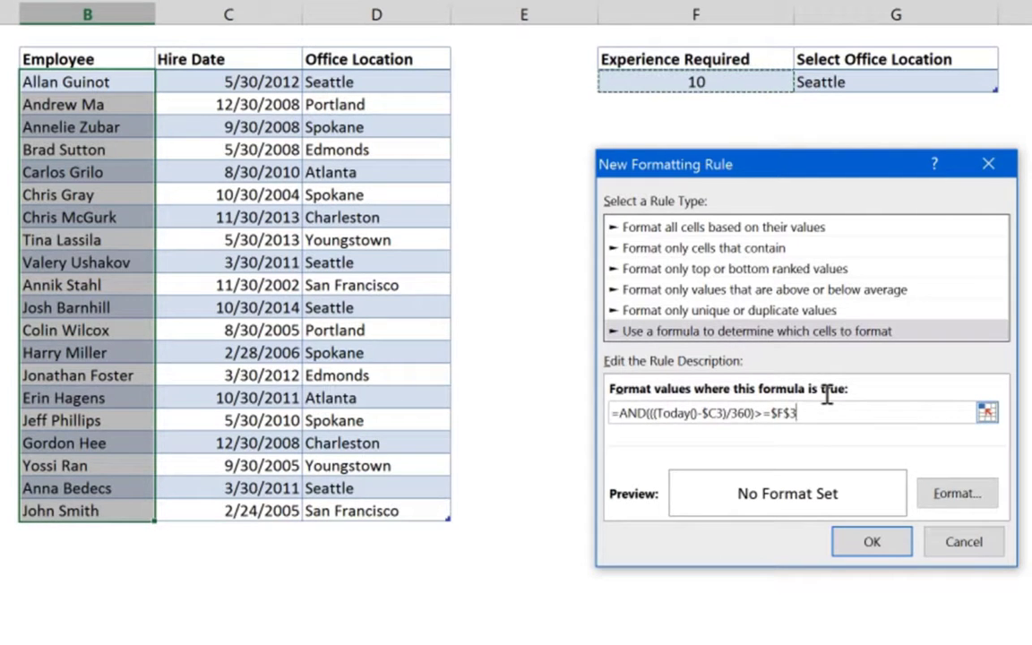
- Add the office condition $D3=$G$3 and close the AND formula
text(,)
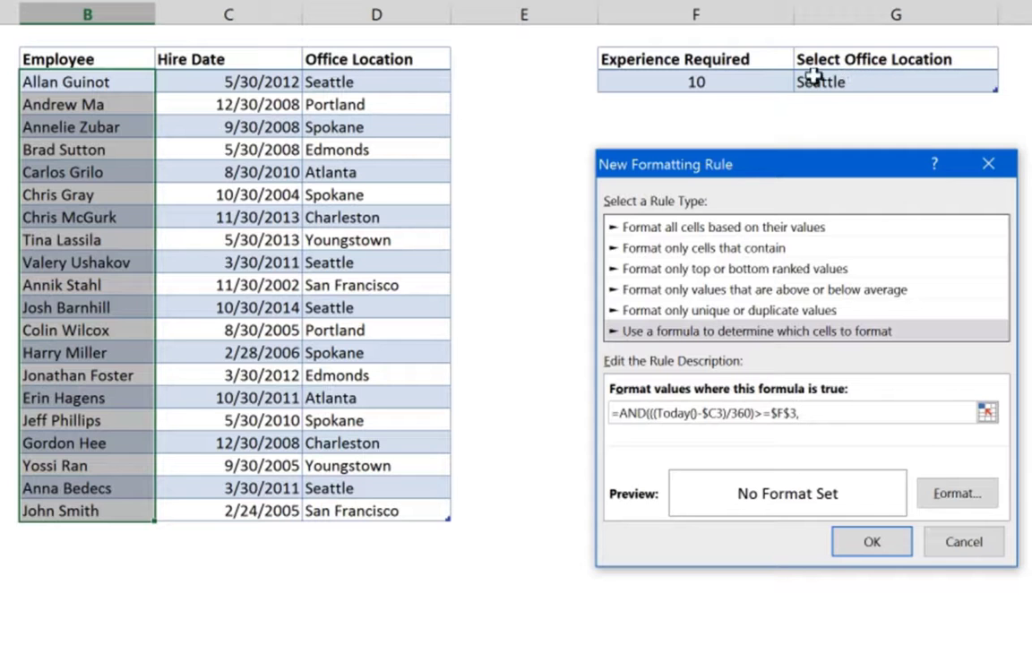
click(374, 75)
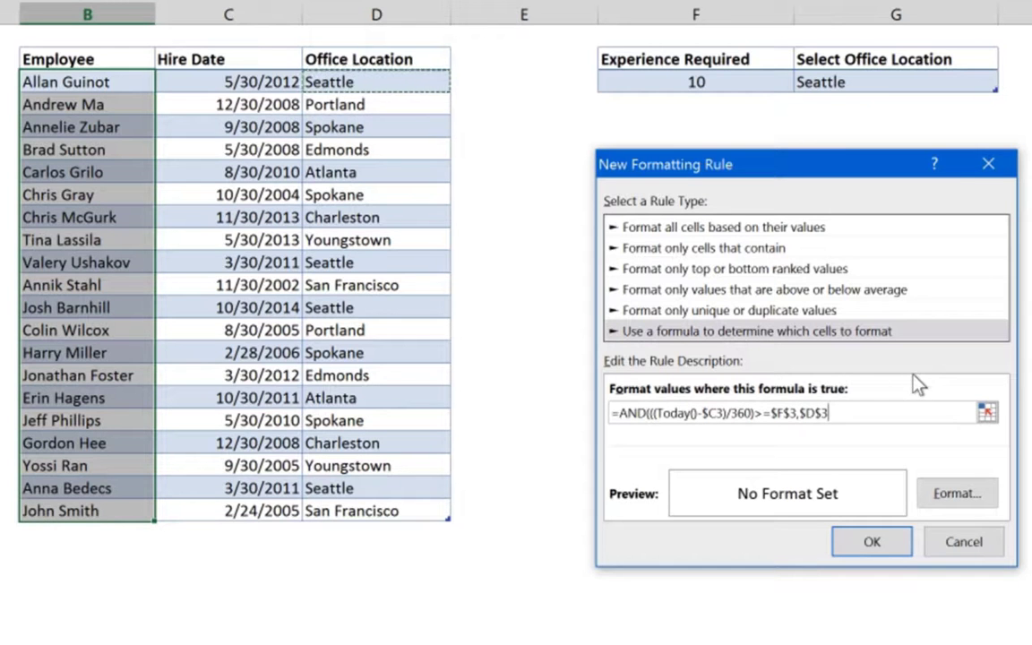
key(Left)
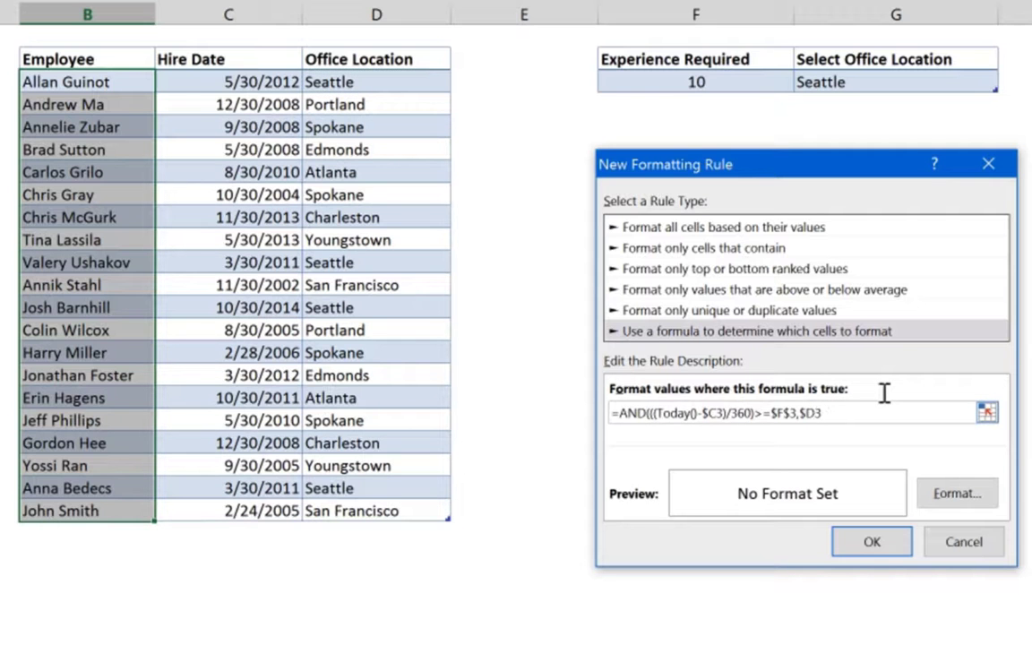
key(Right)
text(=)
click(865, 79)
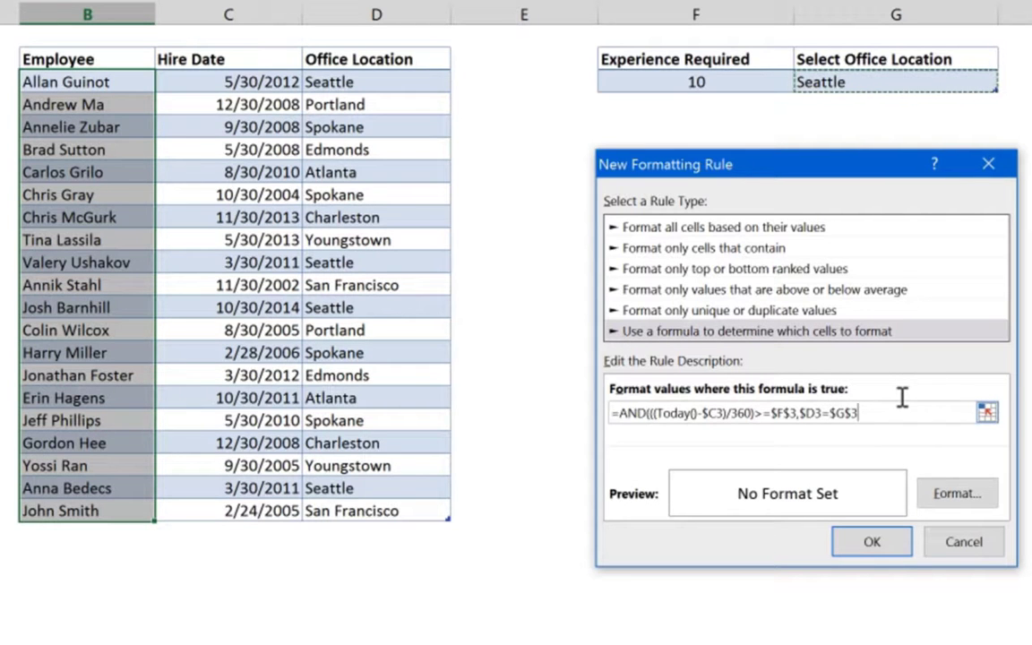
text())
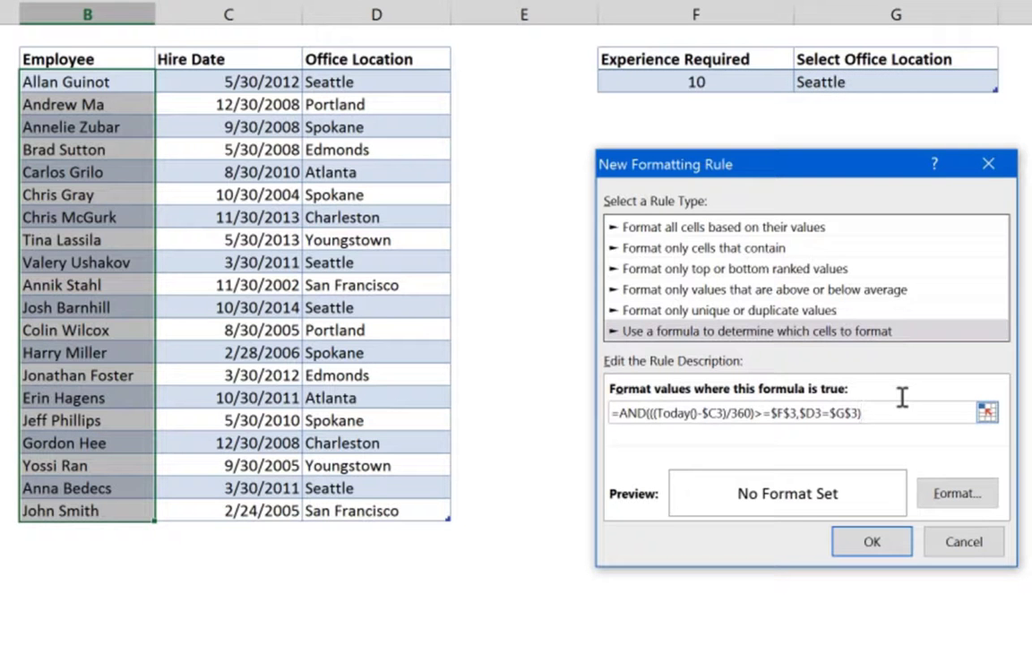
click(954, 493)
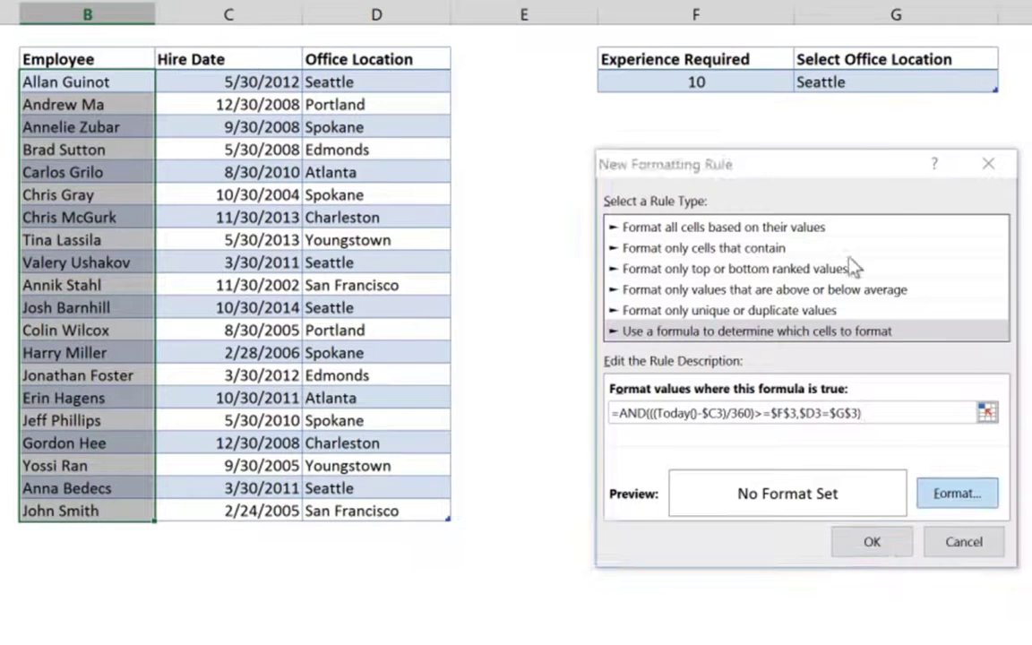
- Format matching names with a pink fill and Bold Italic font, then confirm the rule
click(542, 38)
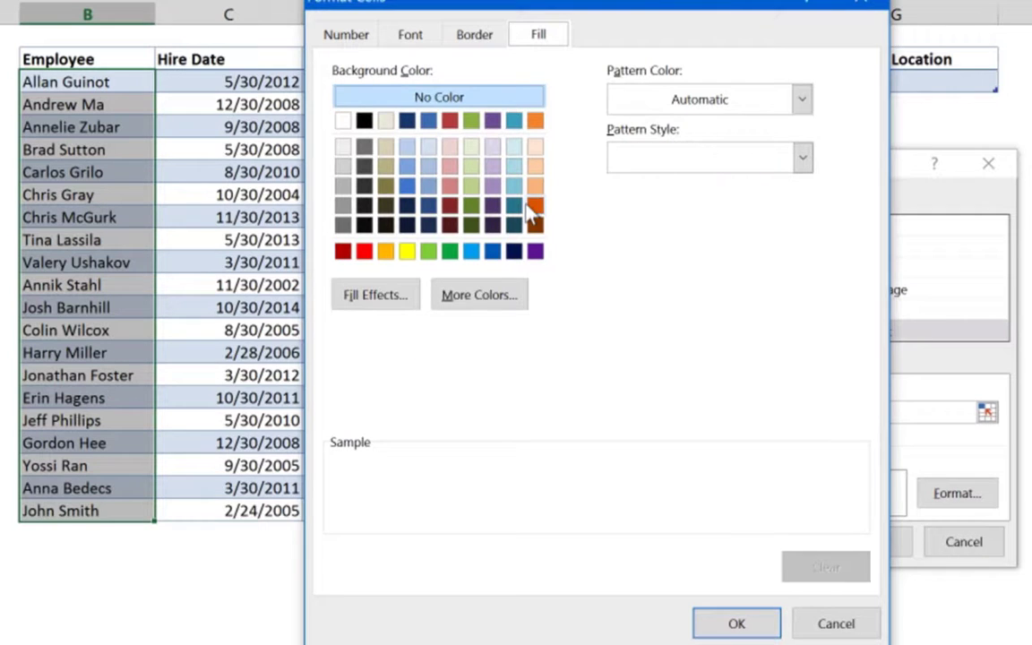
click(448, 187)
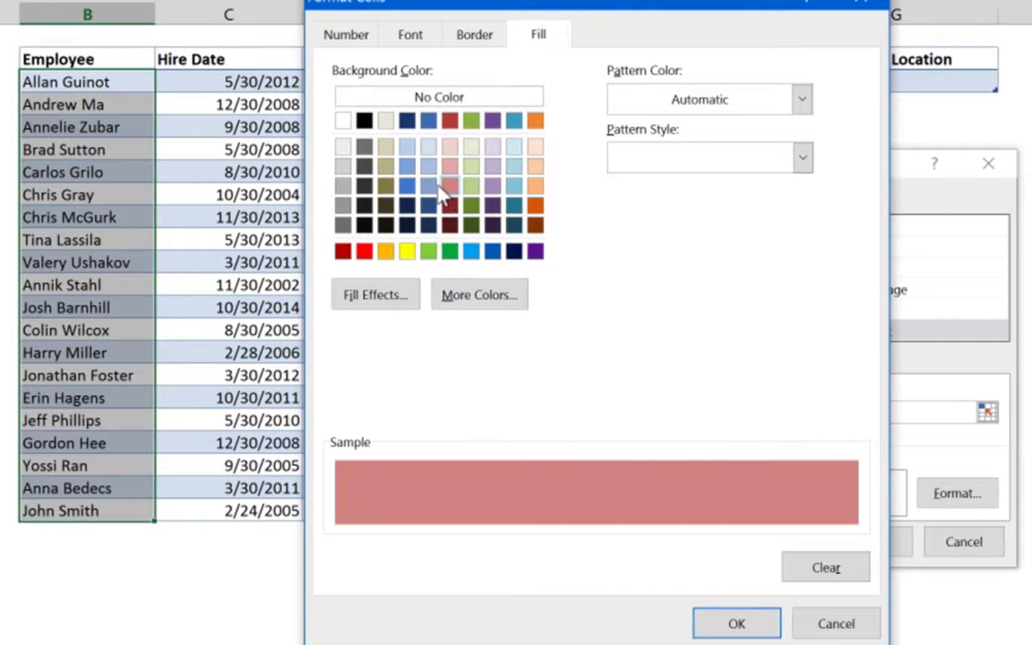
click(412, 36)
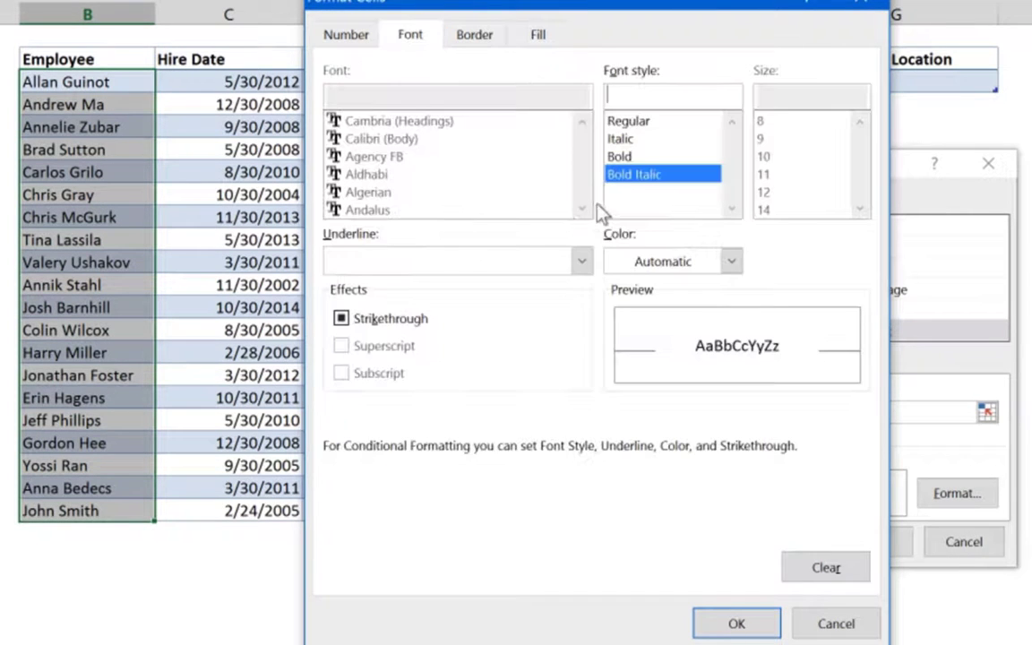
click(634, 175)
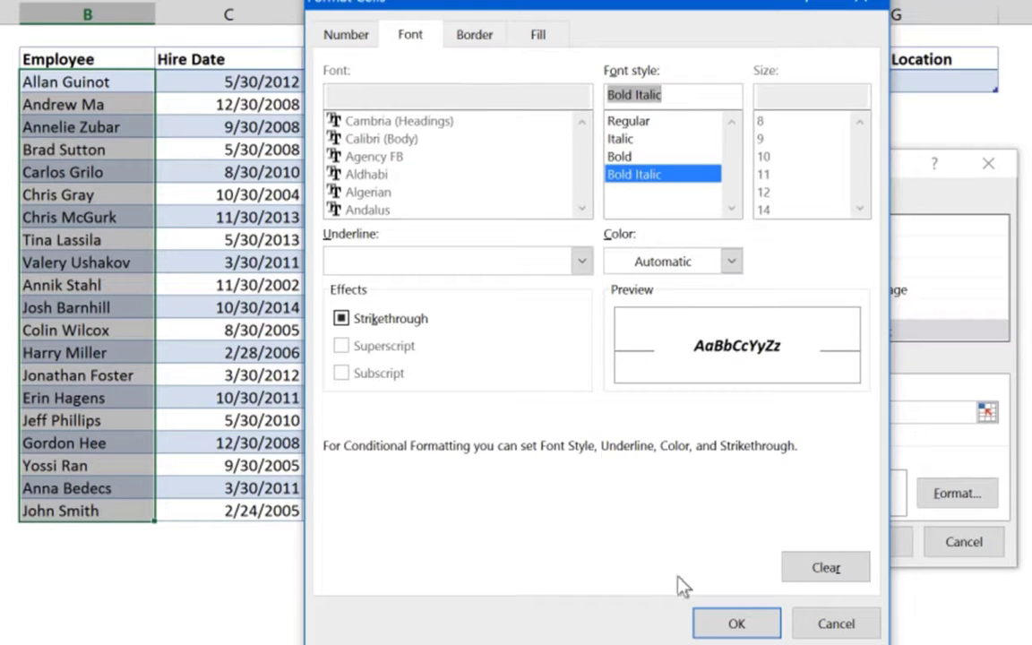
click(738, 623)
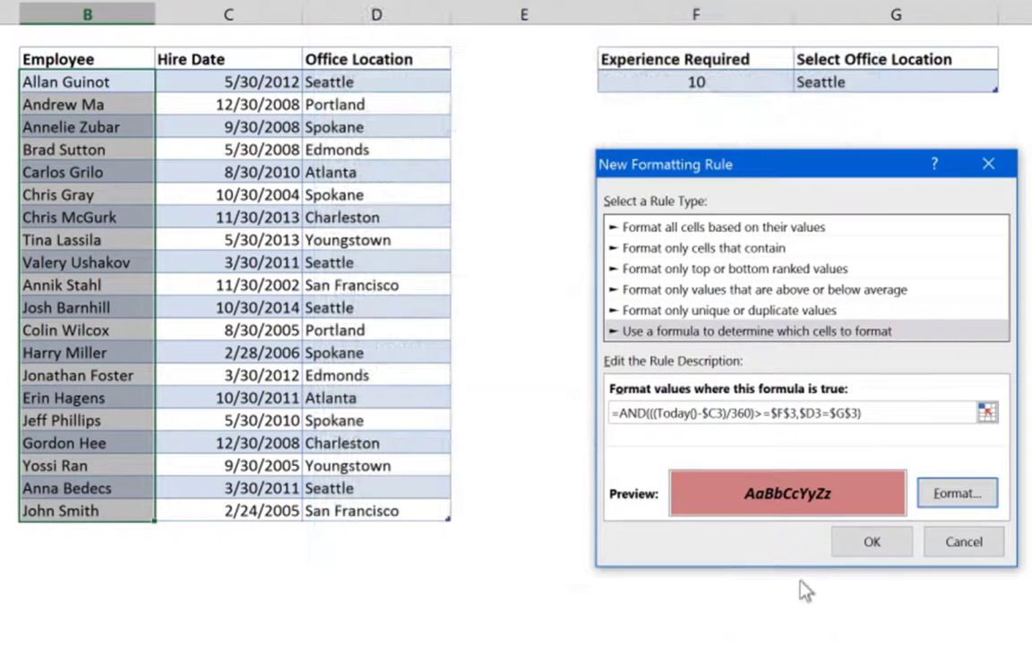
click(871, 544)
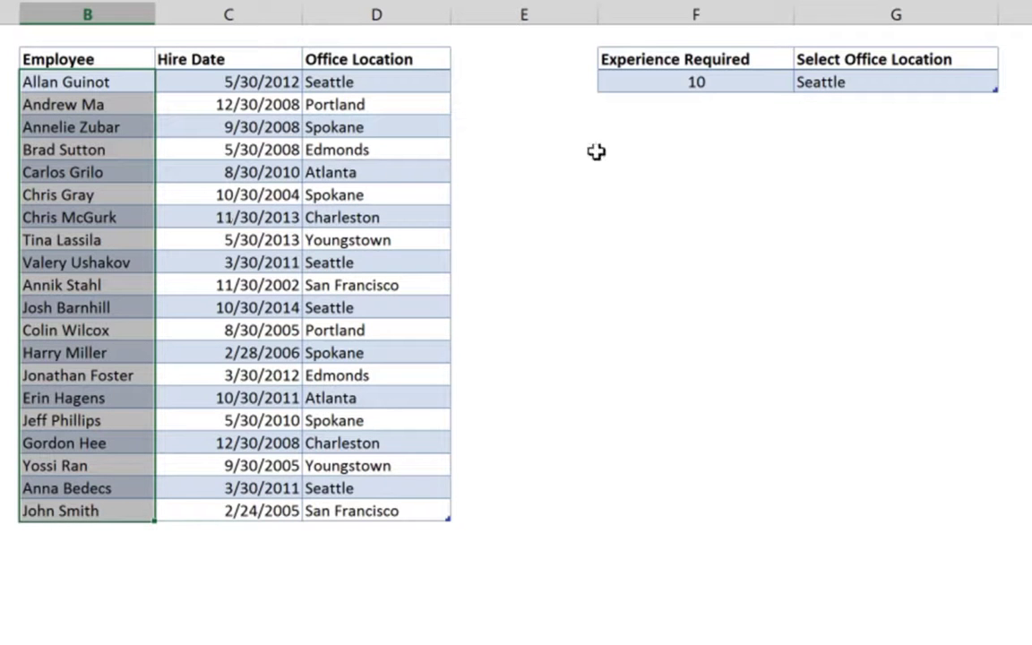
- Change Experience Required to 5 years, then to 6 years
click(677, 74)
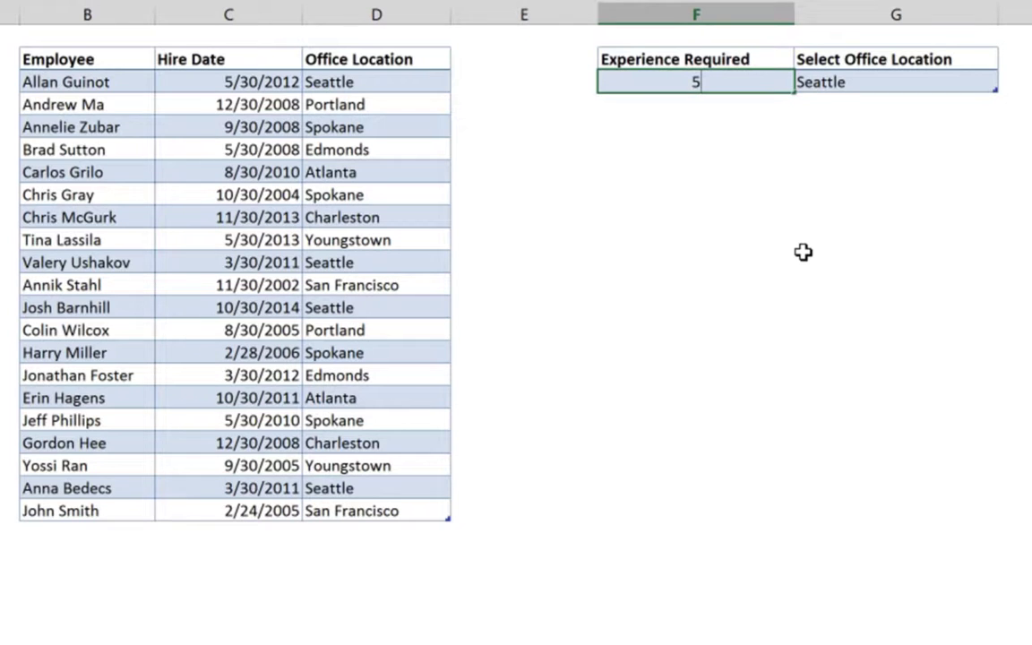
key(Return)
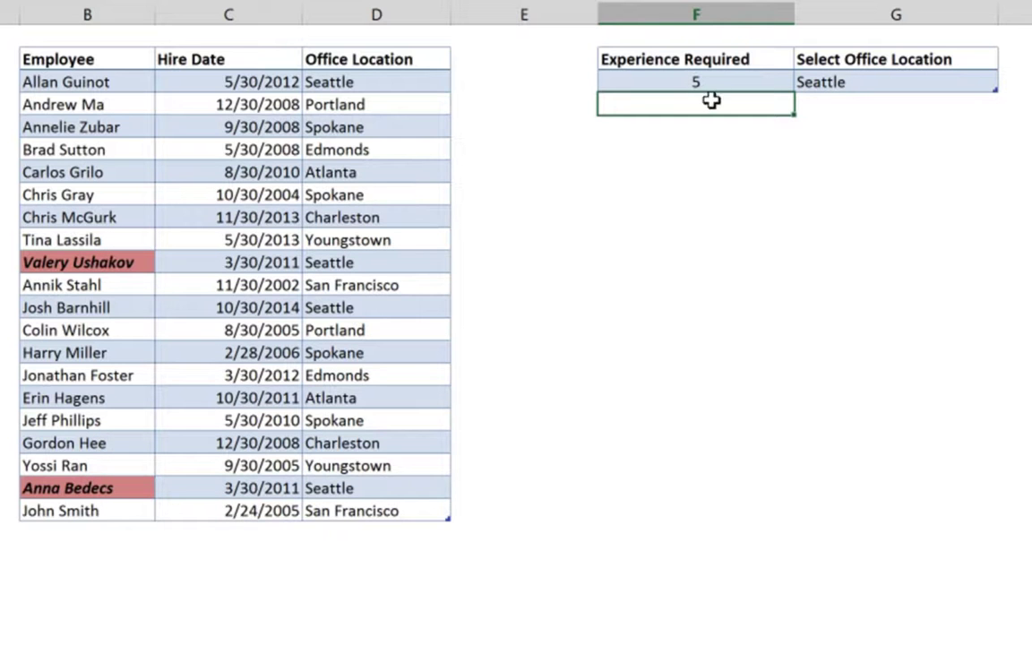
click(644, 79)
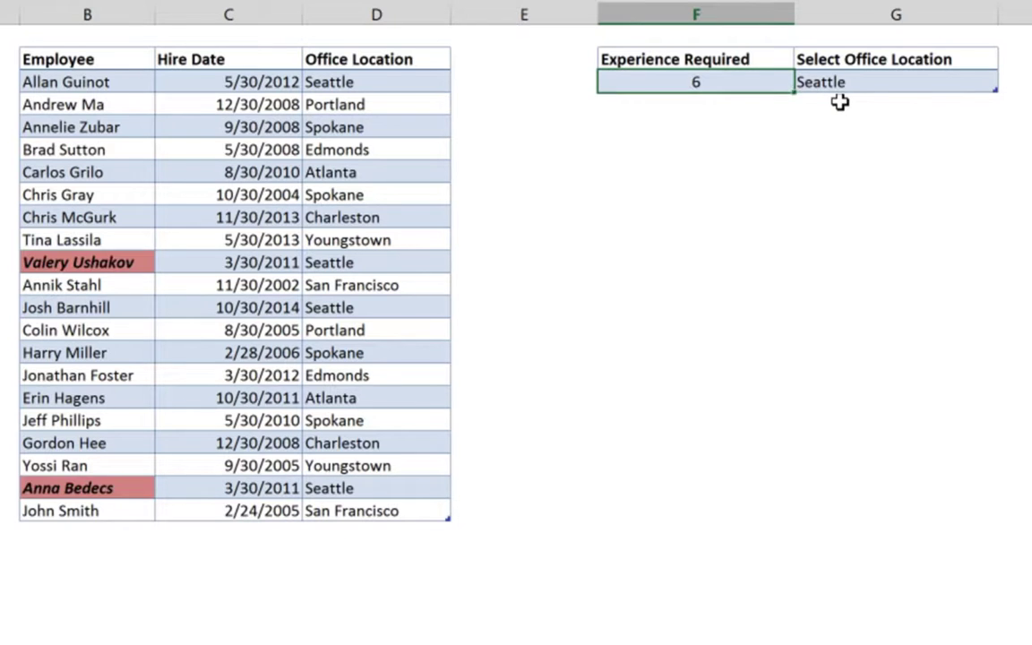
key(Return)
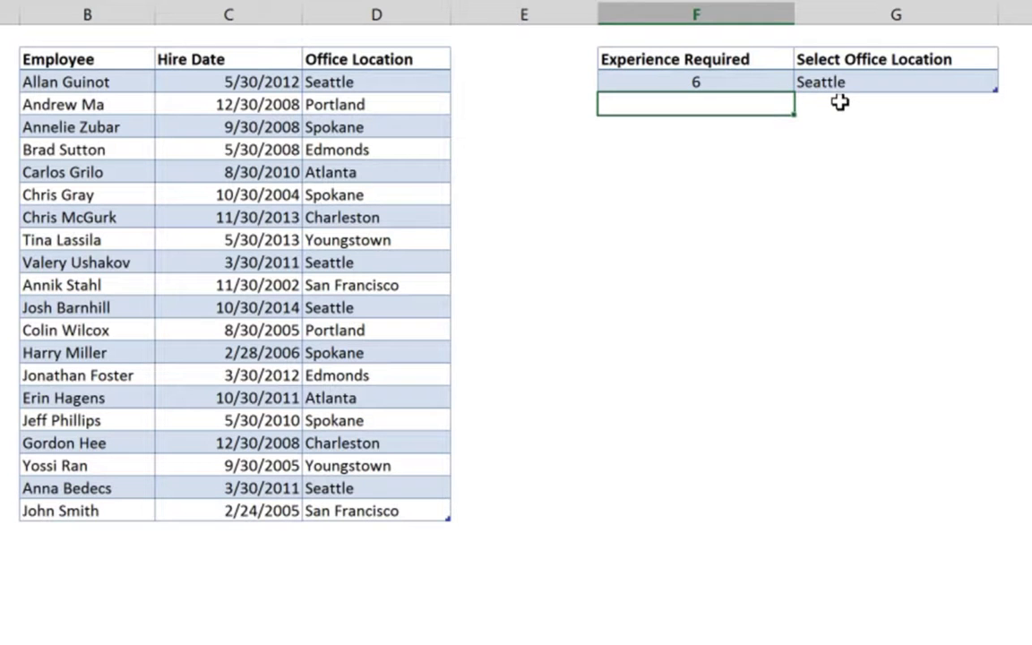
- Choose Portland as the selected office location
click(761, 77)
click(834, 79)
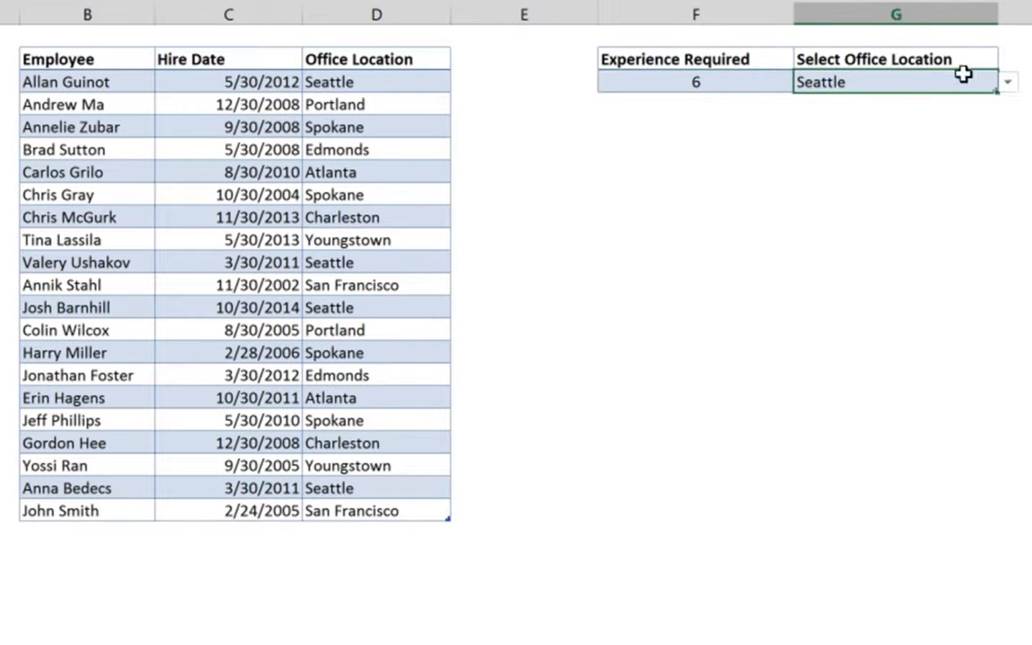
click(1007, 82)
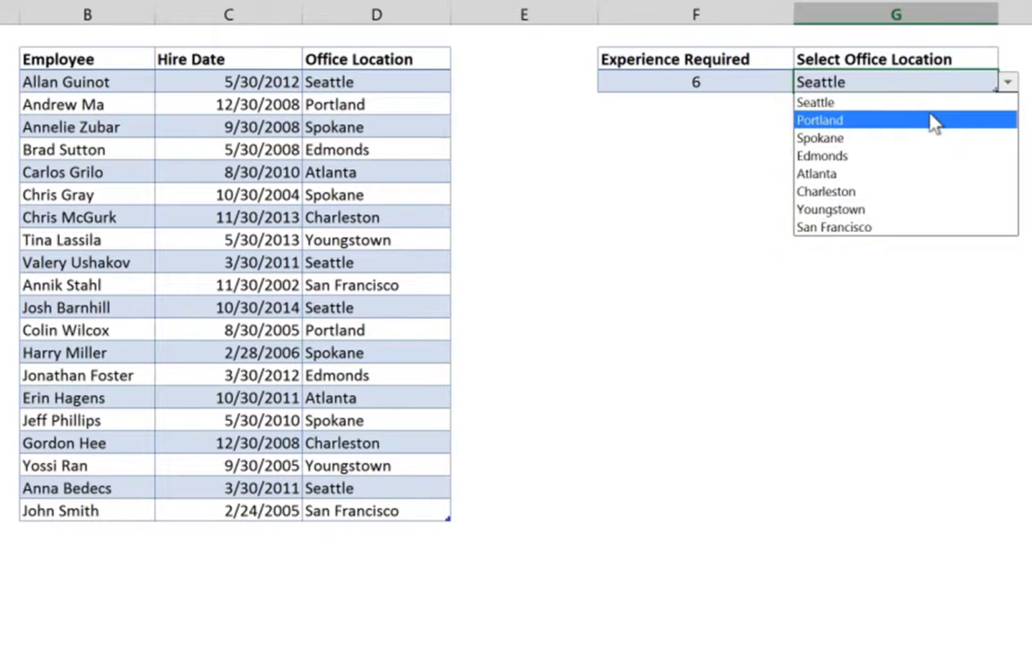
click(932, 120)
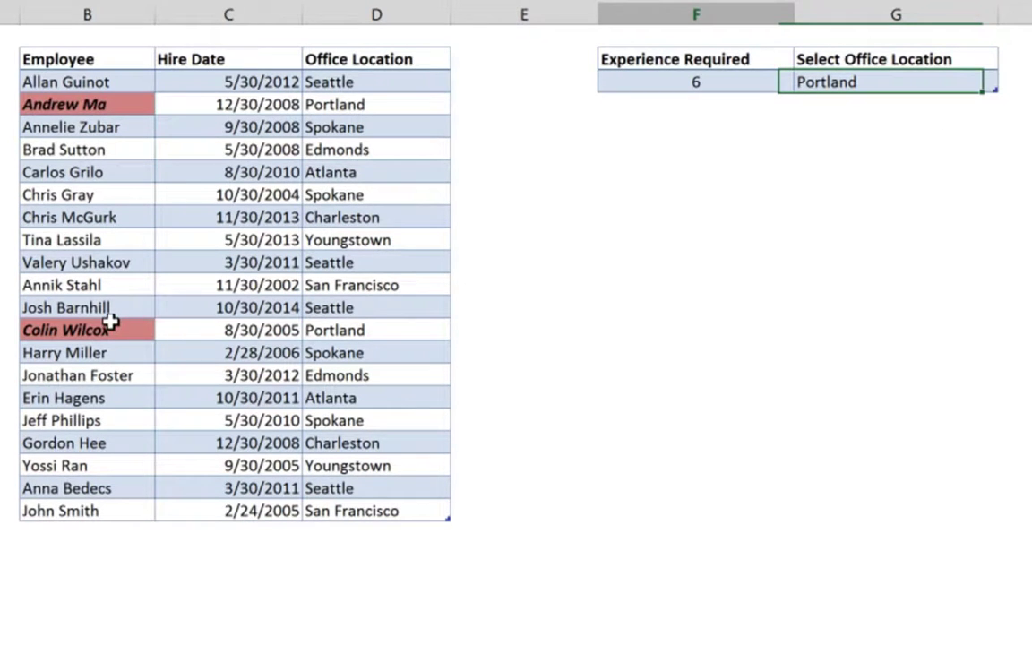
click(706, 76)
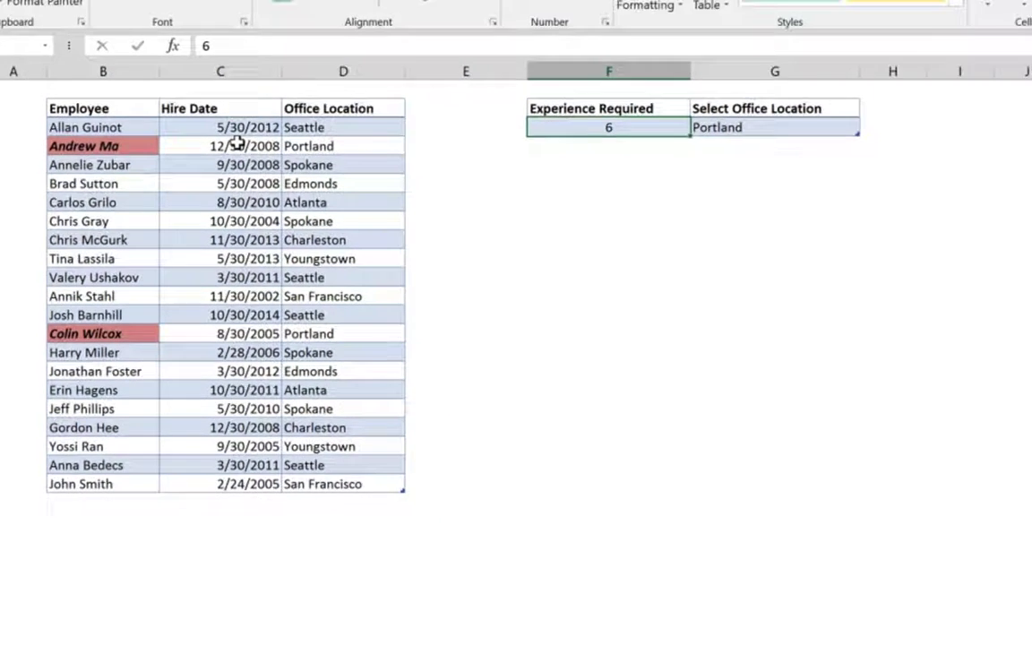
click(248, 104)
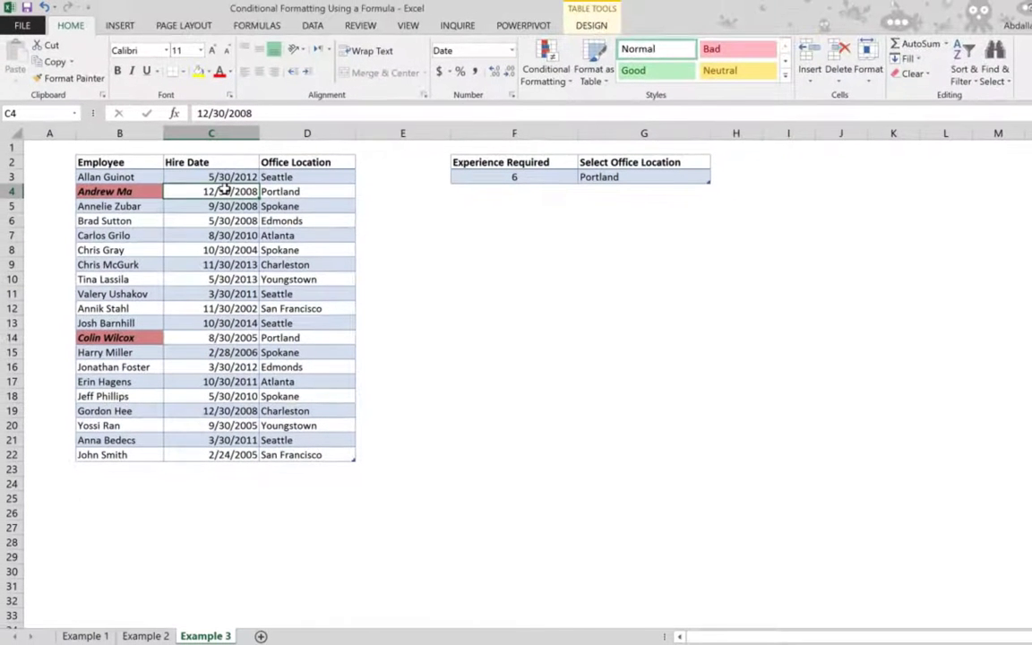